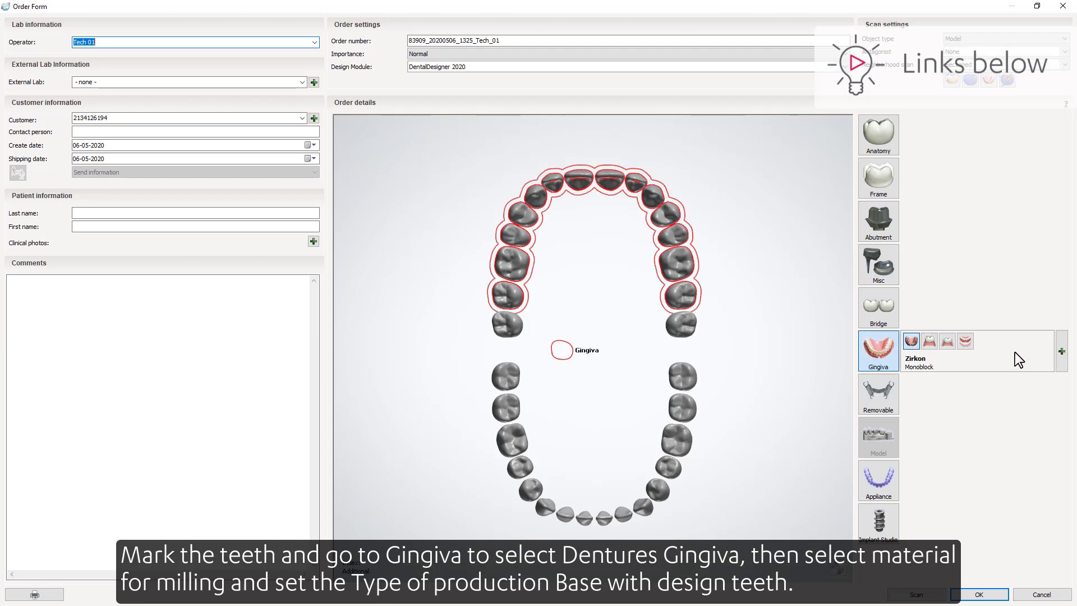
Set the Zirkon gingiva type to Base with designed teeth and add Zirkon anatomy to the upper teeth
{"action": "left_click", "coordinate": [1006, 360]}
{"action": "left_click", "coordinate": [1049, 353]}
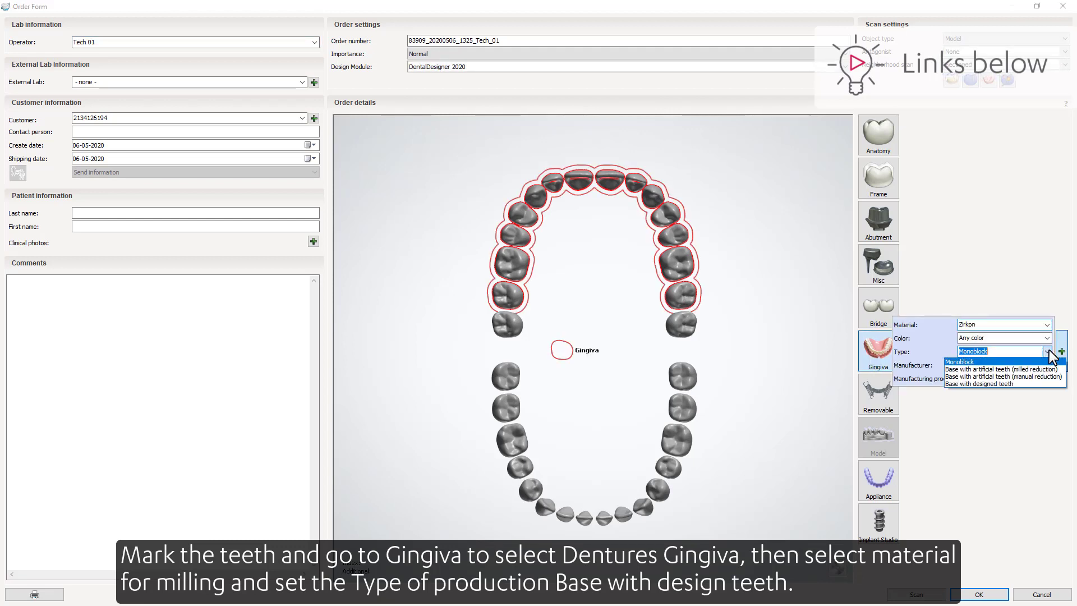
{"action": "left_click", "coordinate": [1046, 384]}
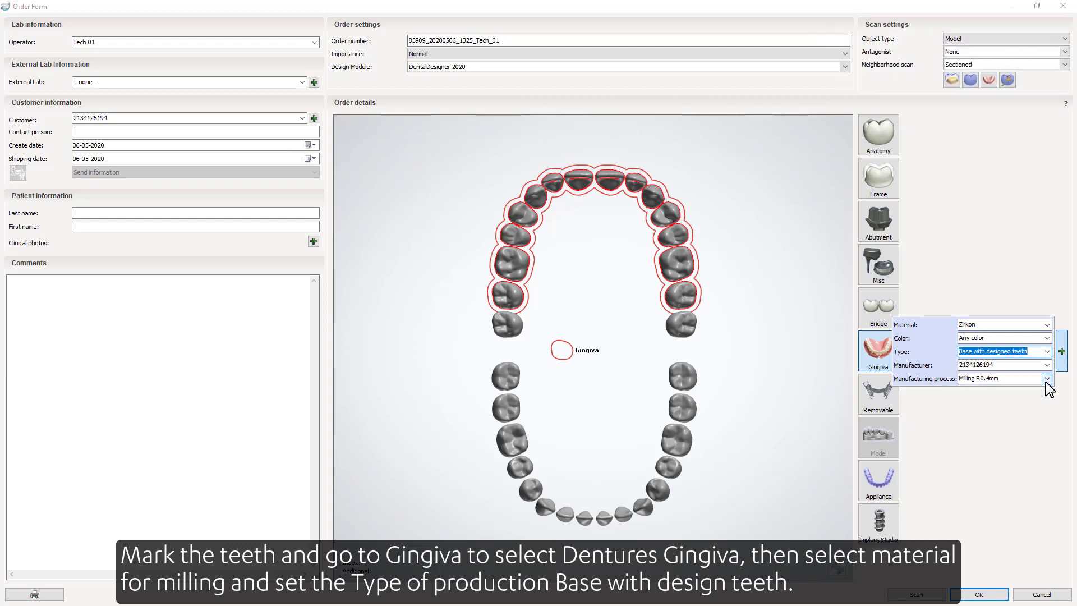
{"action": "left_click", "coordinate": [1001, 244]}
{"action": "left_click", "coordinate": [883, 141]}
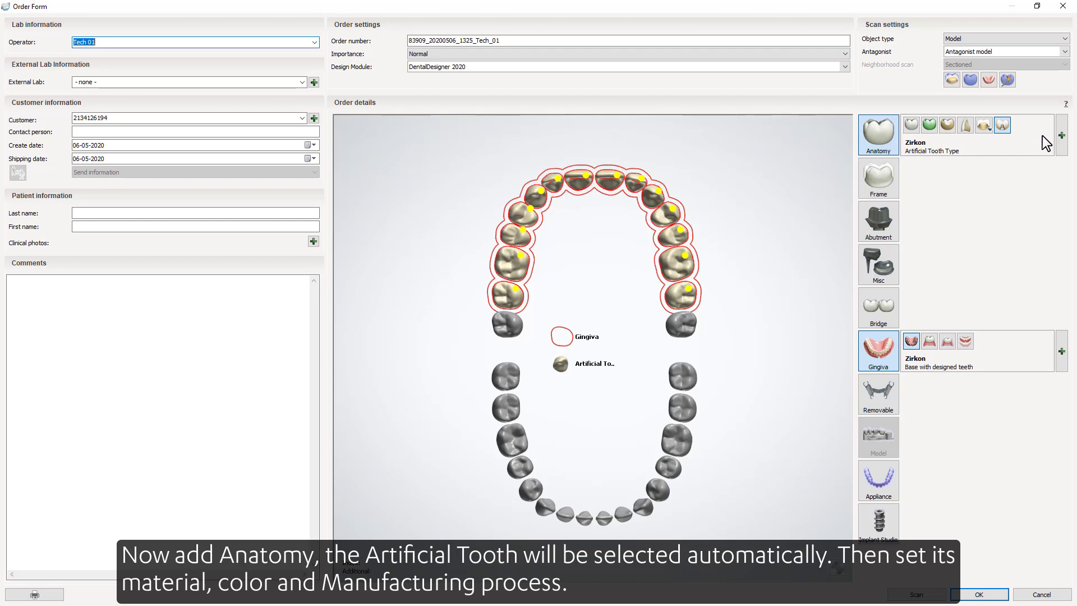
Add connector bridges linking the upper teeth and the lower left, front and remaining teeth
{"action": "mouse_move", "coordinate": [1062, 131]}
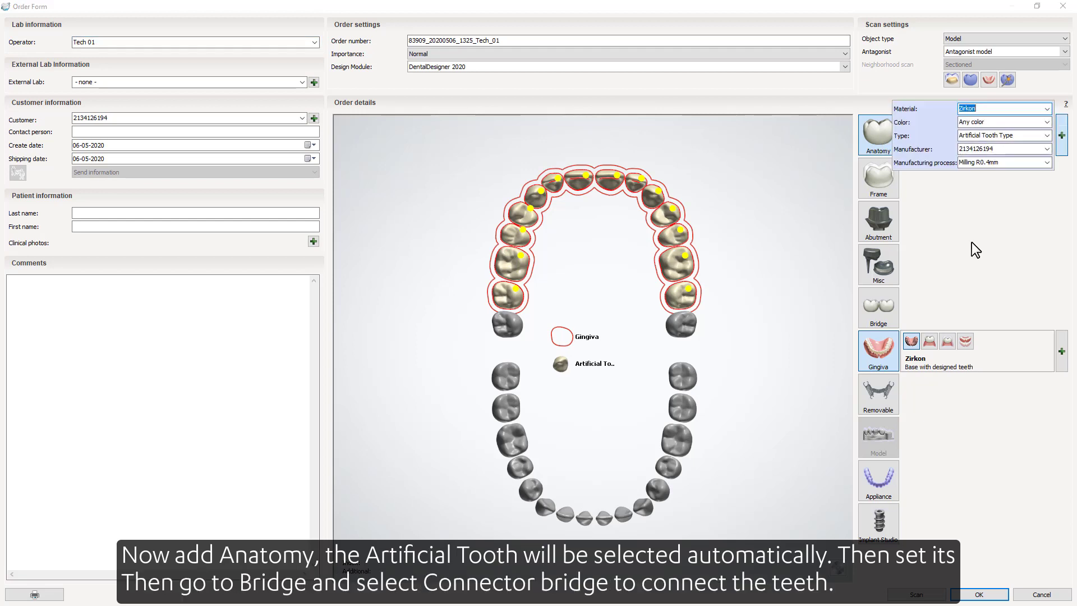
{"action": "left_click", "coordinate": [894, 301]}
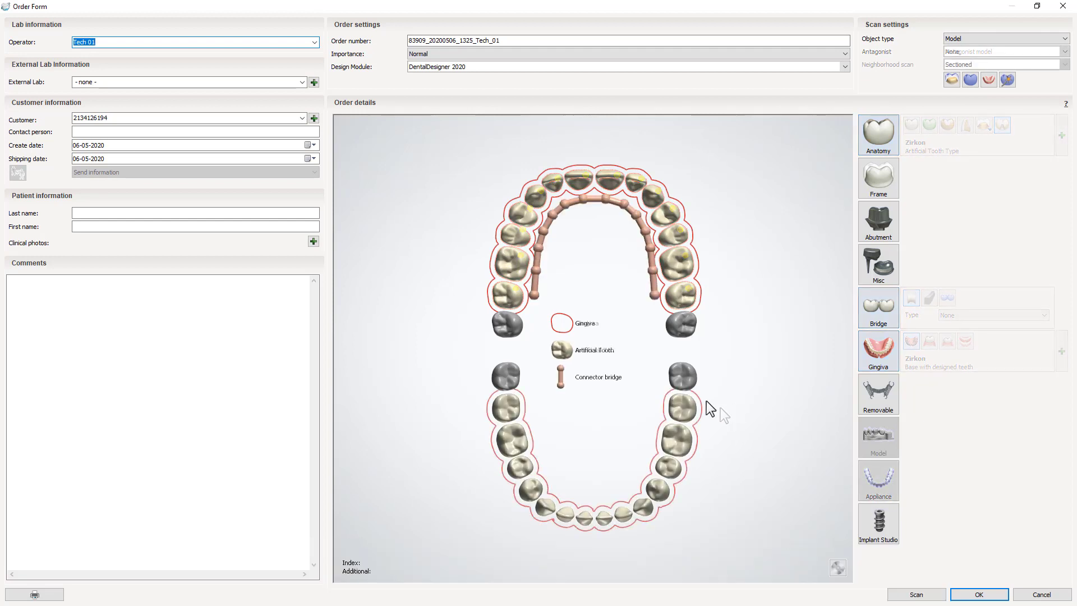
{"action": "mouse_move", "coordinate": [671, 467]}
{"action": "left_mouse_down"}
{"action": "mouse_move", "coordinate": [610, 521]}
{"action": "mouse_move", "coordinate": [544, 506]}
{"action": "mouse_move", "coordinate": [516, 417]}
{"action": "left_mouse_up"}
{"action": "left_click", "coordinate": [864, 308]}
{"action": "left_click", "coordinate": [865, 303]}
{"action": "left_click", "coordinate": [867, 303]}
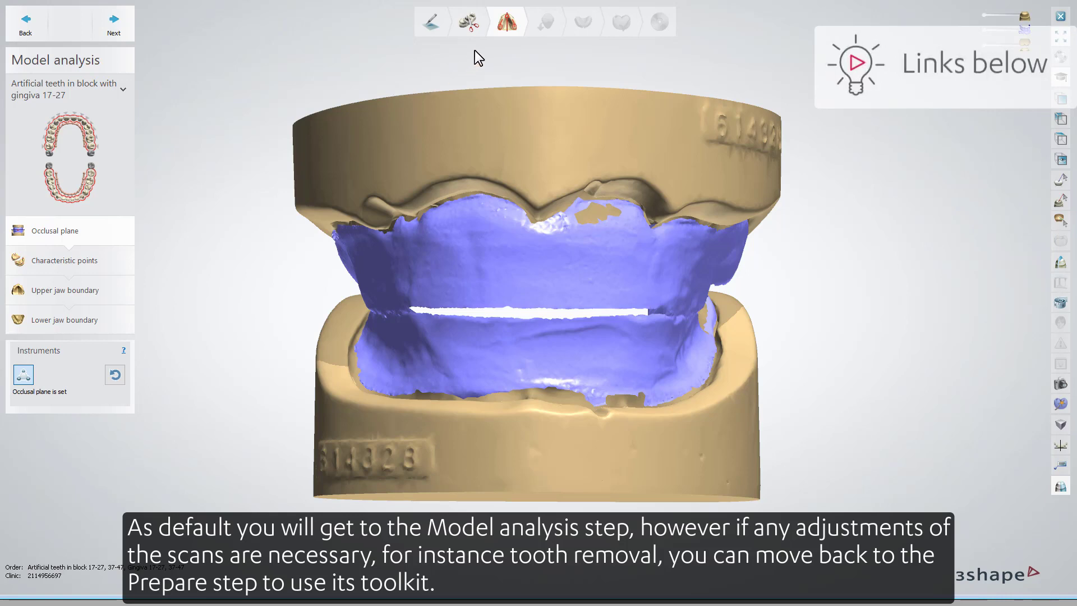
Reset the occlusal plane and place three new points across the bite, rotating the models between them
{"action": "left_click", "coordinate": [481, 29]}
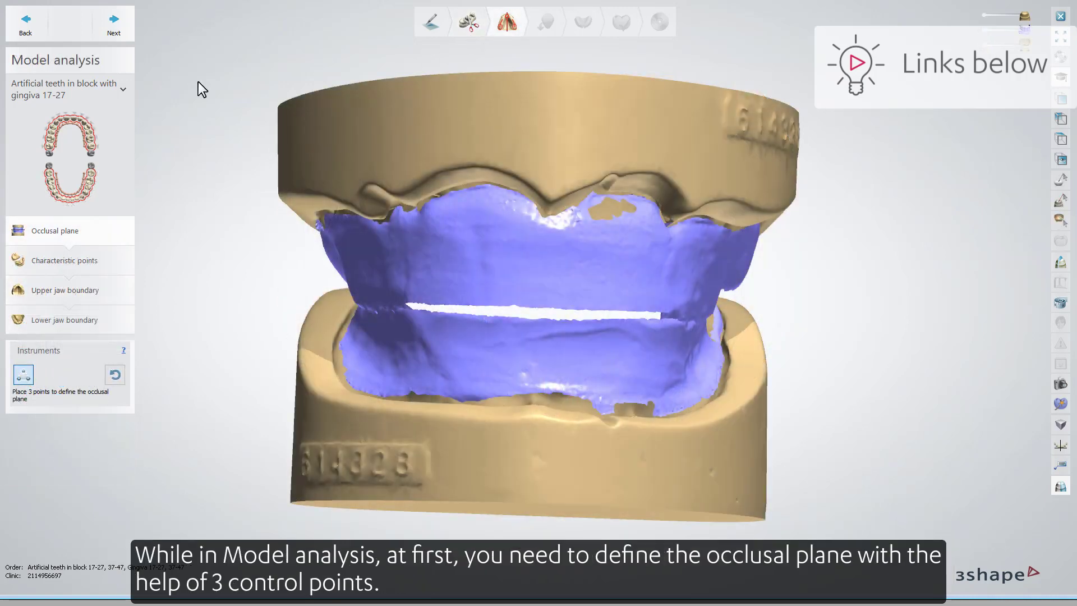
{"action": "right_click_drag", "start_coordinate": [197, 82], "coordinate": [224, 100]}
{"action": "left_click", "coordinate": [409, 313]}
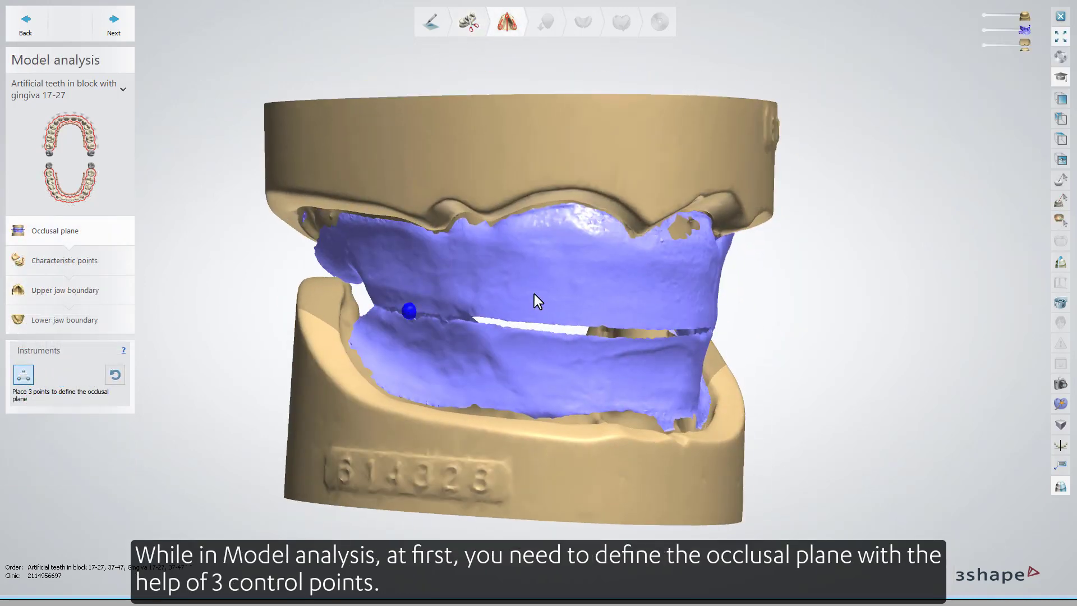
{"action": "right_click_drag", "start_coordinate": [538, 298], "coordinate": [506, 295]}
{"action": "left_click", "coordinate": [524, 316]}
{"action": "right_click_drag", "start_coordinate": [561, 320], "coordinate": [521, 312]}
{"action": "left_click", "coordinate": [539, 324]}
{"action": "right_click_drag", "start_coordinate": [325, 270], "coordinate": [384, 250]}
{"action": "right_click_drag", "start_coordinate": [533, 213], "coordinate": [548, 235]}
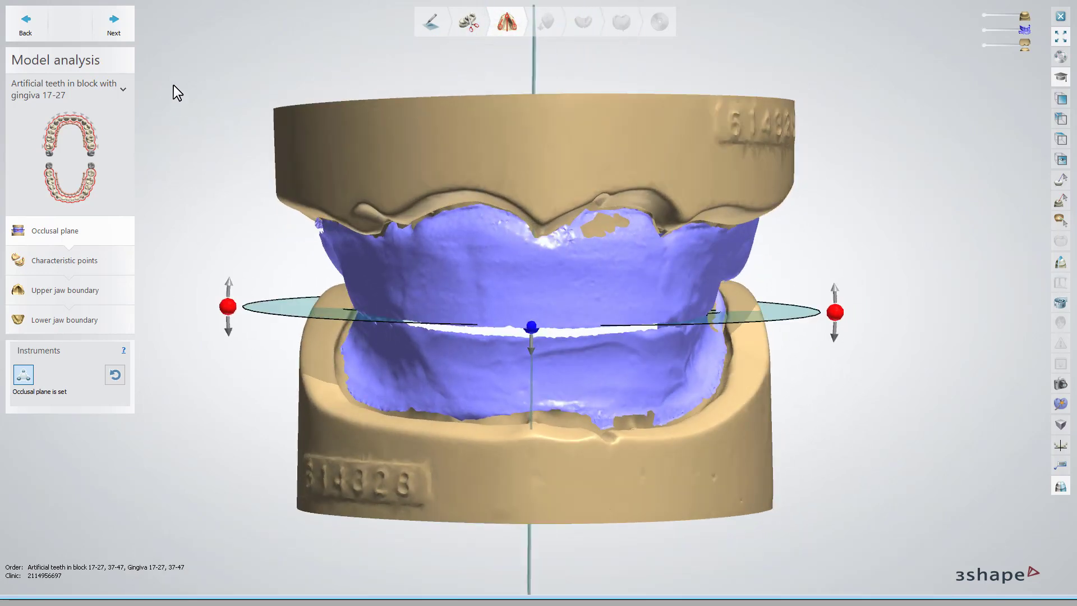
Place the two tuberosity points and the incisive papilla point on the upper jaw
{"action": "left_click", "coordinate": [129, 29]}
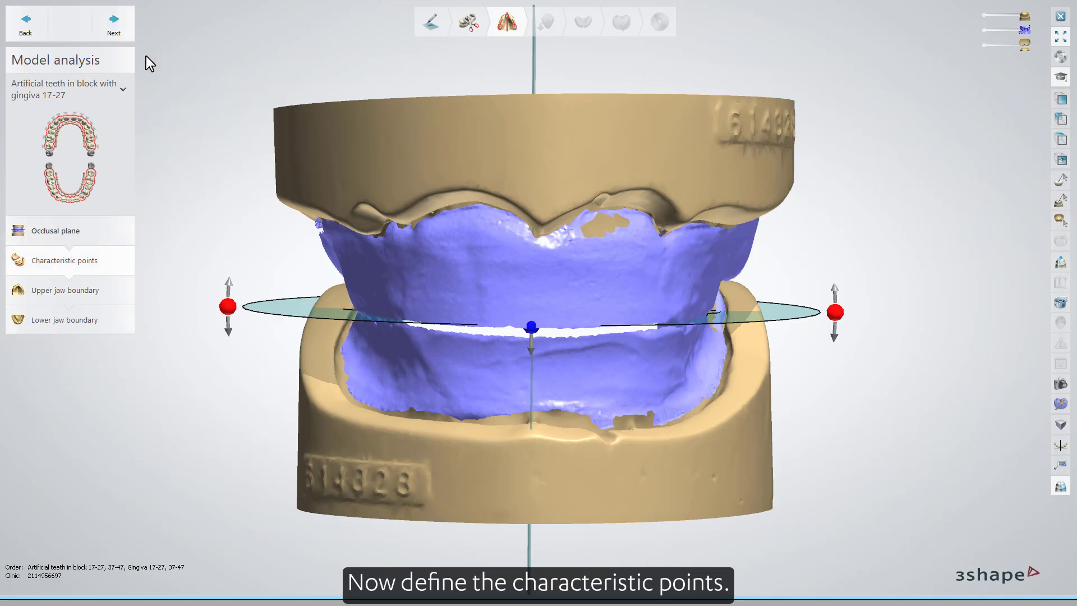
{"action": "left_click", "coordinate": [448, 227]}
{"action": "left_click", "coordinate": [536, 107]}
{"action": "left_click", "coordinate": [614, 224]}
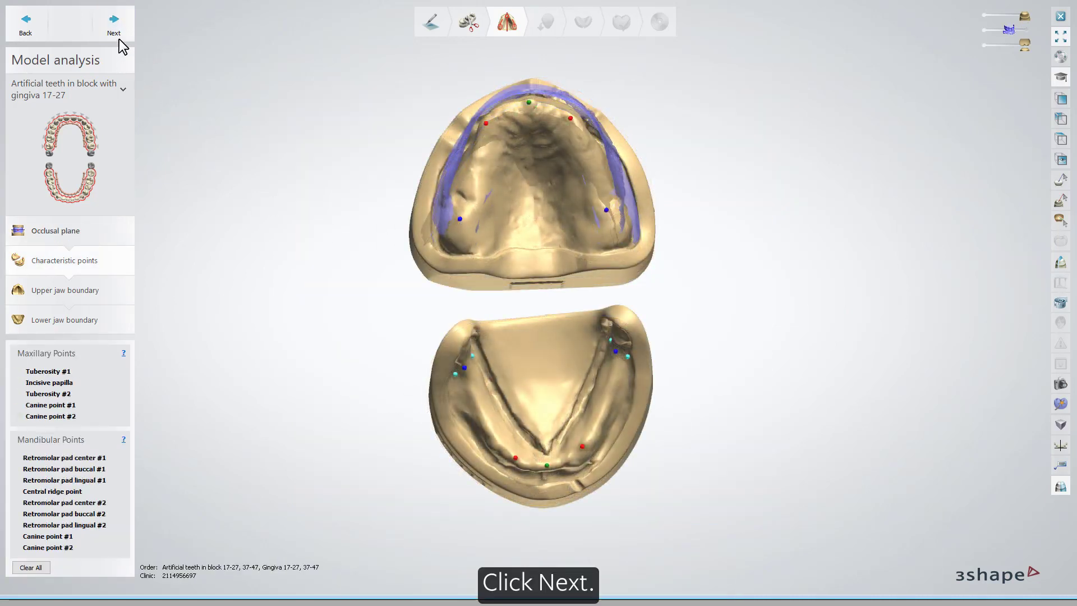
Trace and close the denture outline around the upper jaw
{"action": "left_click", "coordinate": [121, 30]}
{"action": "left_click", "coordinate": [28, 378]}
{"action": "right_click_drag", "start_coordinate": [273, 401], "coordinate": [335, 385]}
{"action": "left_click", "coordinate": [334, 383]}
{"action": "left_click", "coordinate": [335, 351]}
{"action": "left_click", "coordinate": [346, 317]}
{"action": "left_click", "coordinate": [353, 278]}
{"action": "left_click", "coordinate": [369, 251]}
{"action": "left_click", "coordinate": [386, 235]}
{"action": "left_click", "coordinate": [402, 229]}
{"action": "left_click", "coordinate": [400, 215]}
{"action": "left_click", "coordinate": [415, 193]}
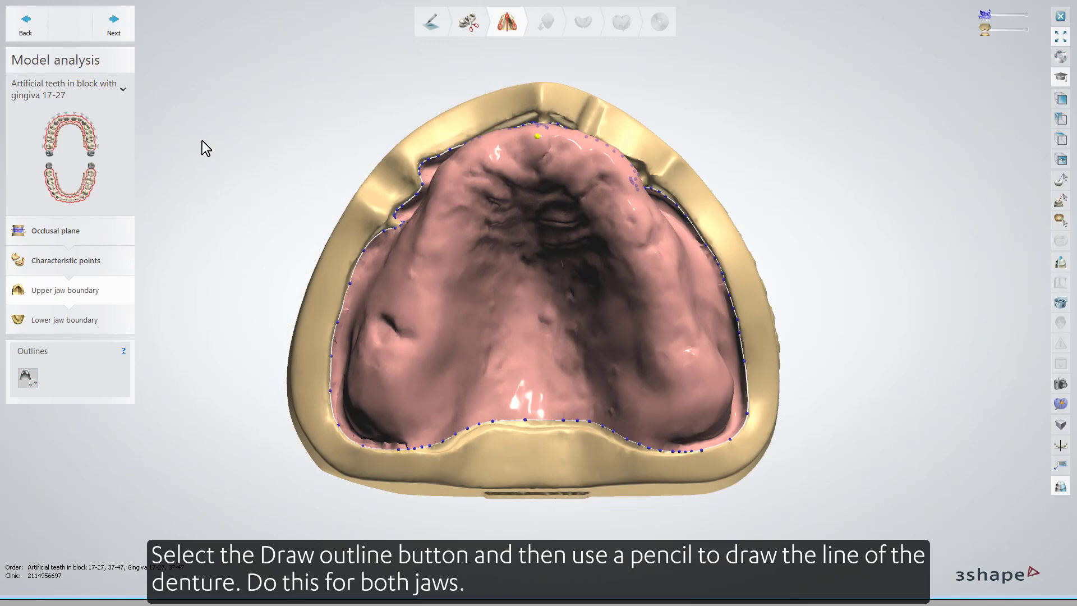
{"action": "mouse_move", "coordinate": [202, 141]}
{"action": "right_mouse_down"}
{"action": "mouse_move", "coordinate": [184, 142]}
{"action": "mouse_move", "coordinate": [204, 153]}
{"action": "right_mouse_up"}
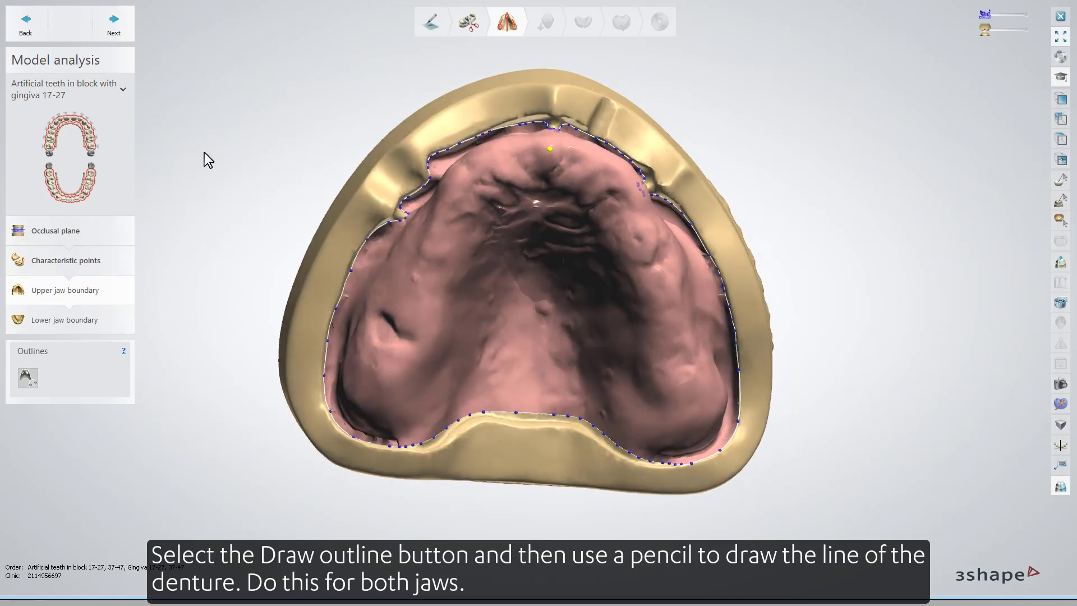
Draw the lower jaw outline and advance to Surveying and Blocking out
{"action": "left_click", "coordinate": [114, 24]}
{"action": "left_click", "coordinate": [27, 377]}
{"action": "left_click", "coordinate": [357, 316]}
{"action": "left_click", "coordinate": [359, 290]}
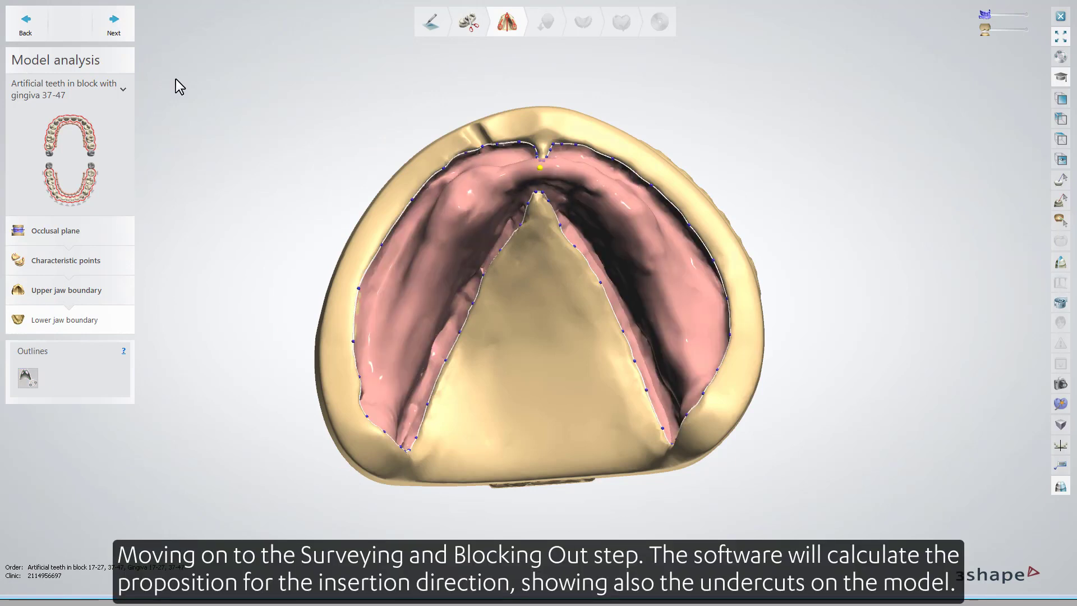
{"action": "left_click", "coordinate": [130, 32]}
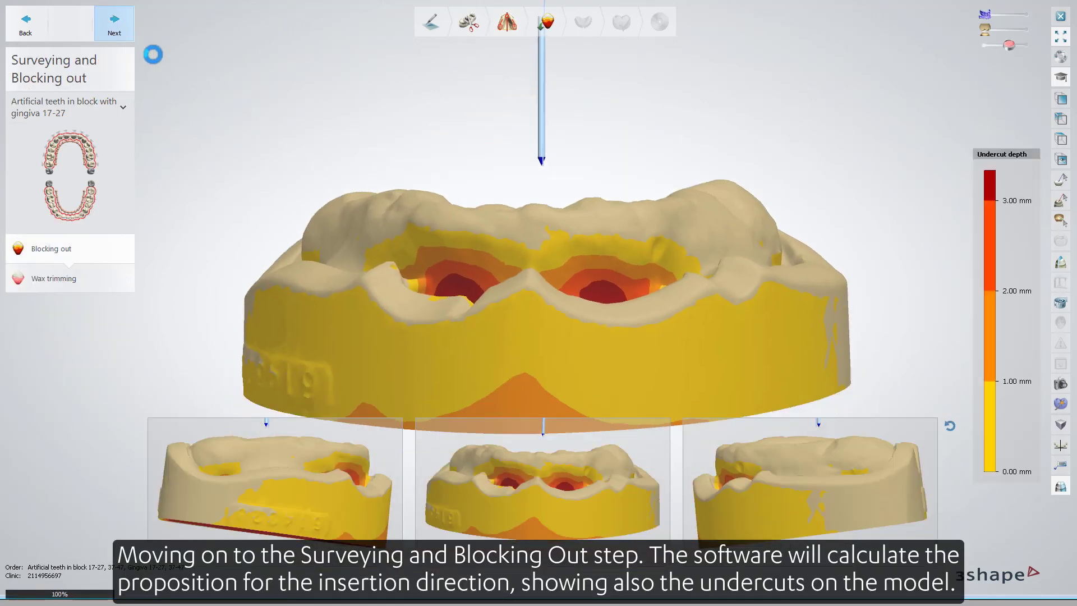
Review the upper insertion direction, choose the add-wax knife, then survey the lower jaw
{"action": "mouse_move", "coordinate": [341, 106]}
{"action": "right_mouse_down"}
{"action": "mouse_move", "coordinate": [336, 192]}
{"action": "mouse_move", "coordinate": [344, 109]}
{"action": "right_mouse_up"}
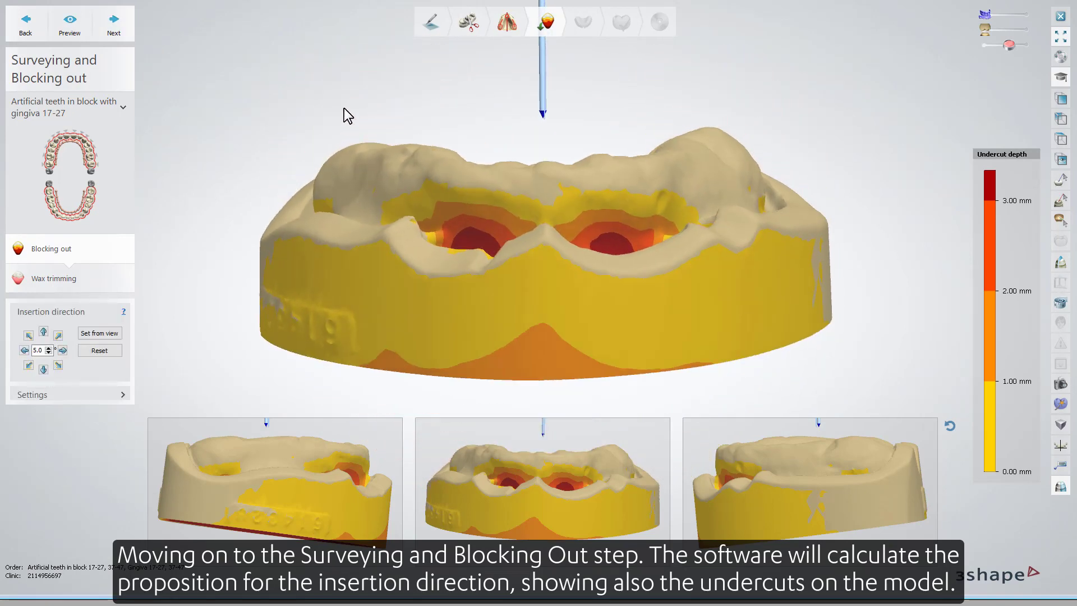
{"action": "left_click", "coordinate": [134, 23]}
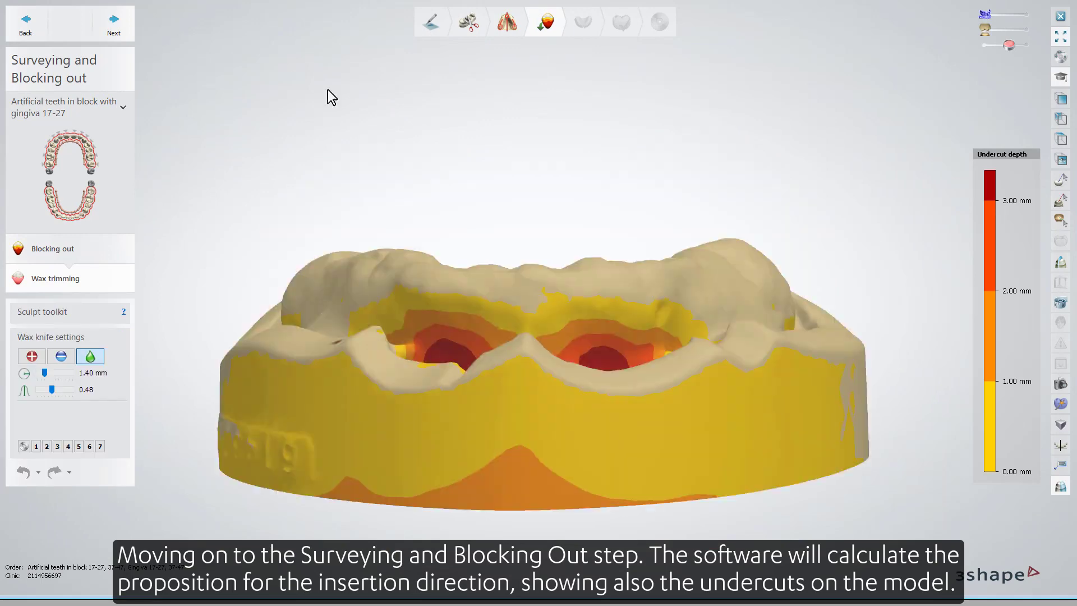
{"action": "left_click", "coordinate": [32, 357]}
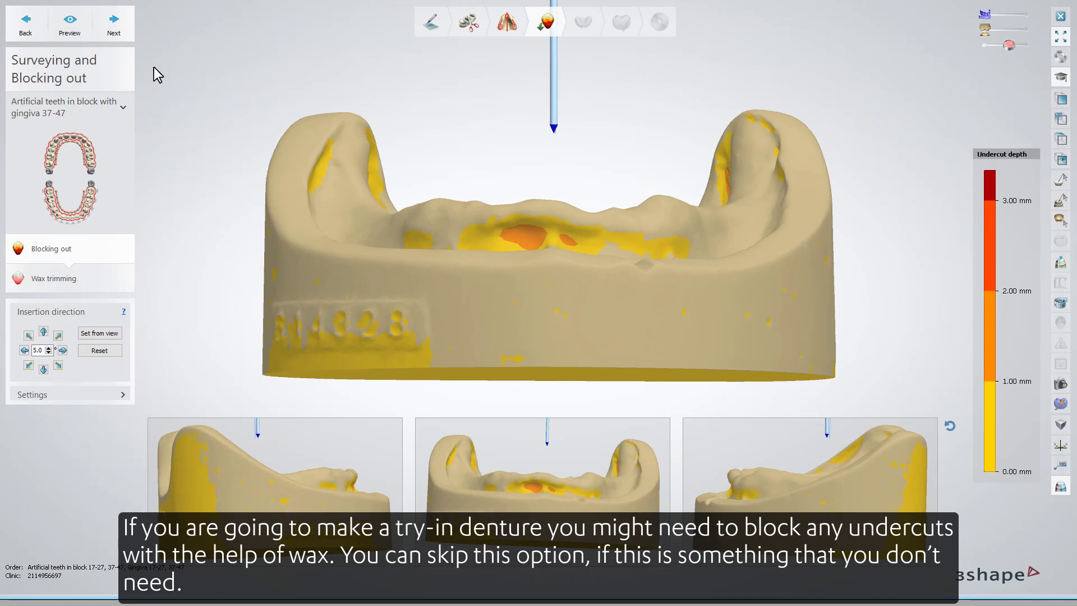
{"action": "left_click", "coordinate": [114, 25]}
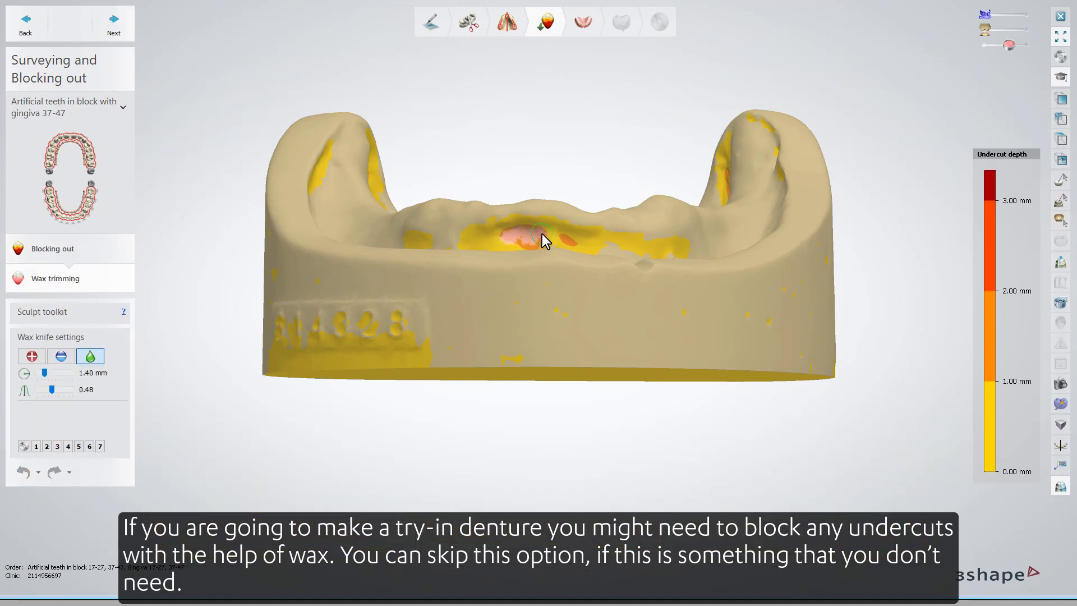
{"action": "right_click_drag", "start_coordinate": [562, 237], "coordinate": [537, 305]}
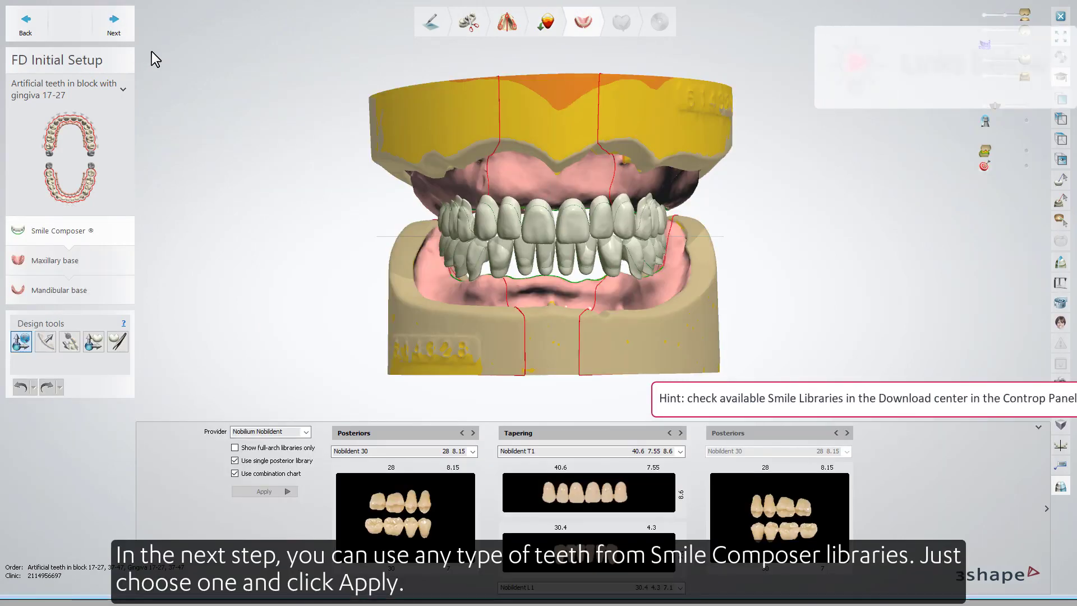
Choose the Candulor NFC+ tooth library and apply it to both arches
{"action": "left_click", "coordinate": [306, 432]}
{"action": "left_click_drag", "start_coordinate": [306, 475], "coordinate": [309, 447]}
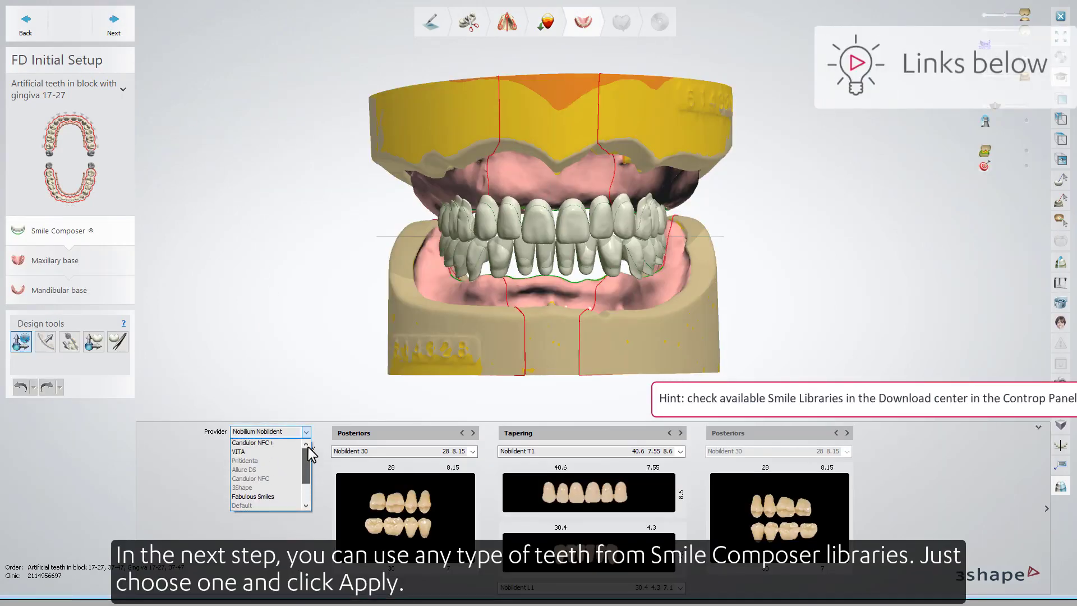
{"action": "left_click", "coordinate": [293, 451]}
{"action": "left_click", "coordinate": [307, 433]}
{"action": "left_click", "coordinate": [264, 449]}
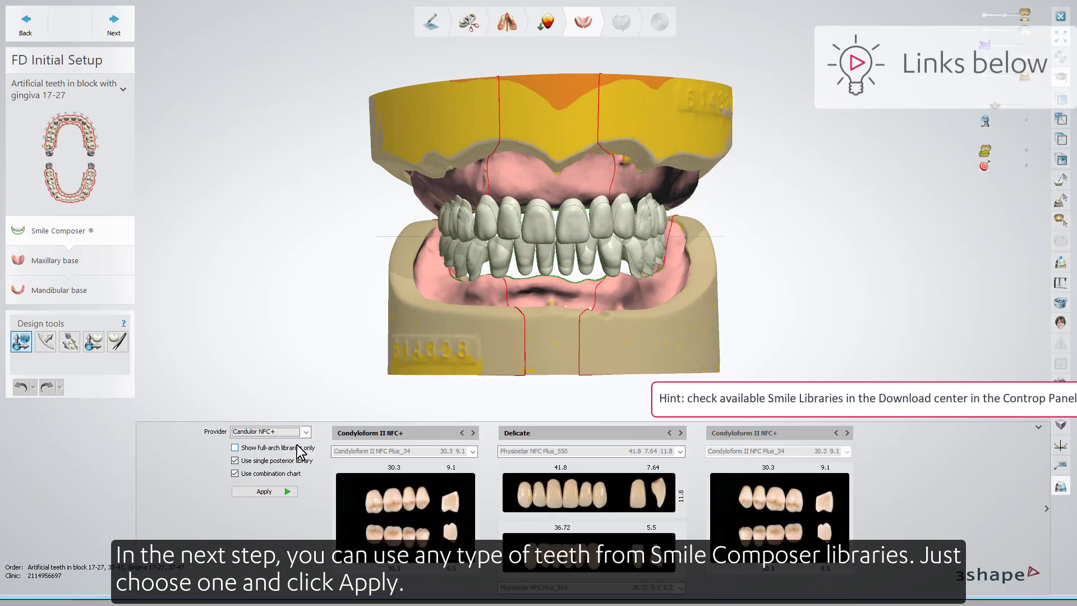
{"action": "left_click", "coordinate": [273, 492]}
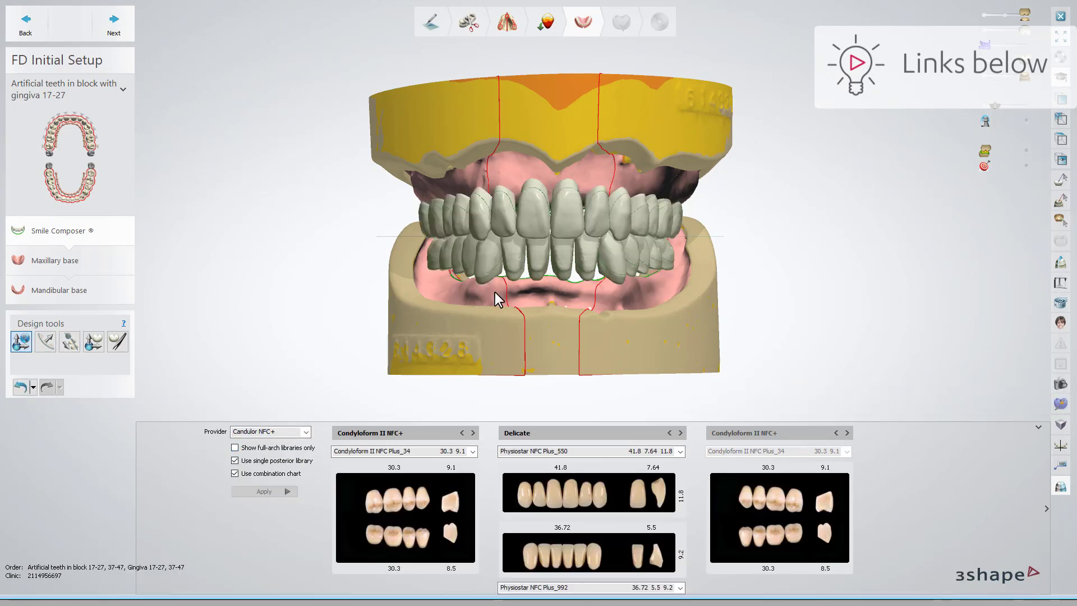
Fine-tune the tooth arch position using symmetric adjustment at the right canine
{"action": "mouse_move", "coordinate": [550, 237]}
{"action": "left_click_drag", "start_coordinate": [550, 237], "coordinate": [551, 236]}
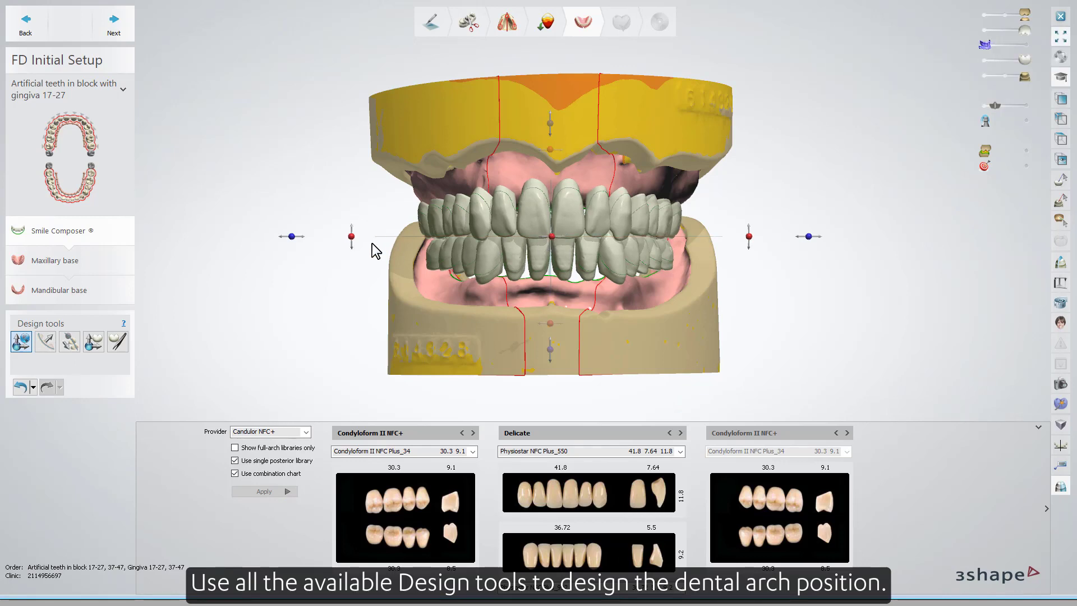
{"action": "left_click", "coordinate": [94, 342]}
{"action": "left_click", "coordinate": [675, 239]}
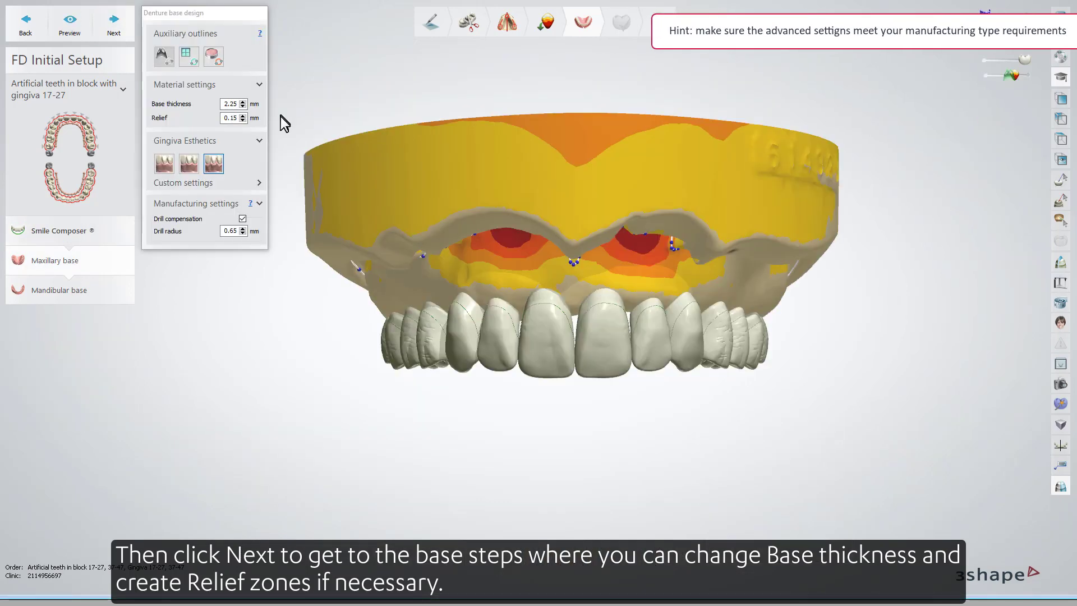
Preview the maxillary gingiva base, then the mandibular base at 2.25 mm thickness
{"action": "left_click", "coordinate": [72, 32]}
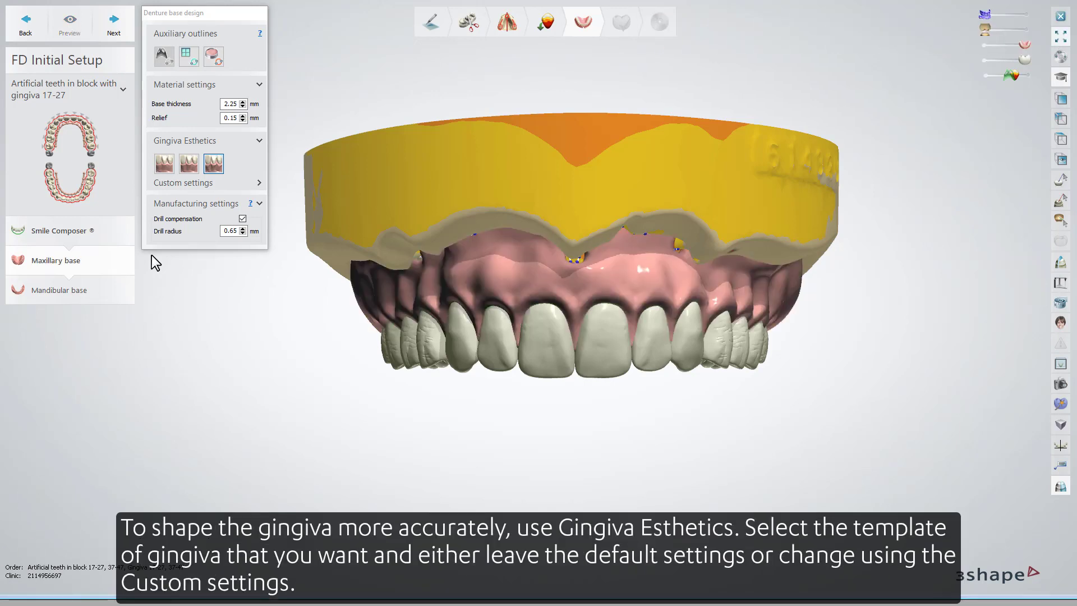
{"action": "left_click", "coordinate": [108, 37]}
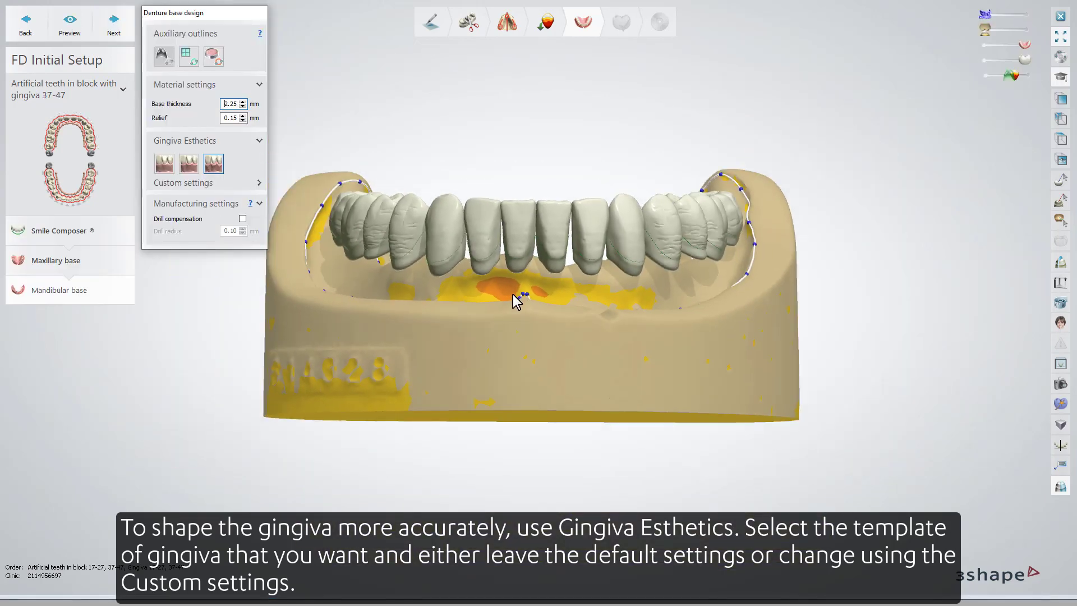
{"action": "left_click", "coordinate": [70, 24]}
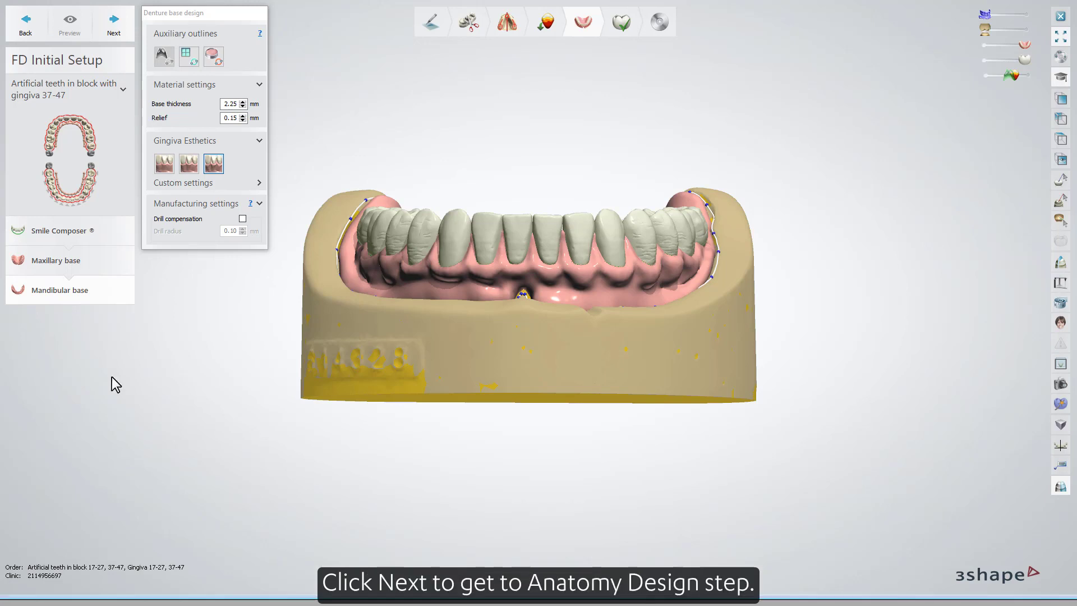
Advance through Anatomy Design to Sculpt anatomy, with the wax knife at 1.04 mm
{"action": "left_click", "coordinate": [121, 29]}
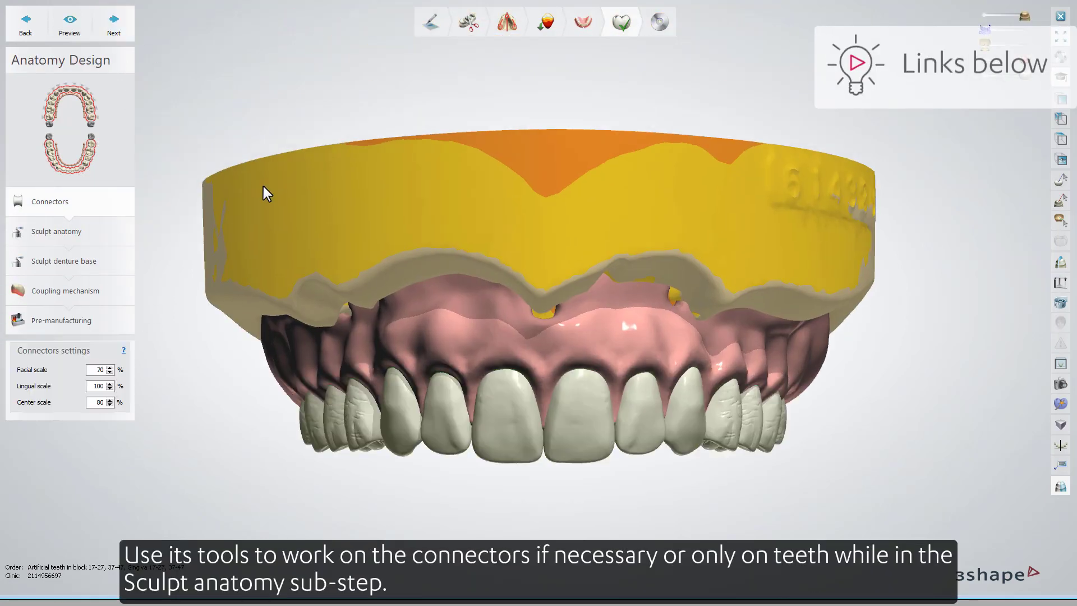
{"action": "scroll", "coordinate": [264, 191], "scroll_direction": "down", "scroll_amount": 2}
{"action": "scroll", "coordinate": [263, 186], "scroll_direction": "down", "scroll_amount": 1}
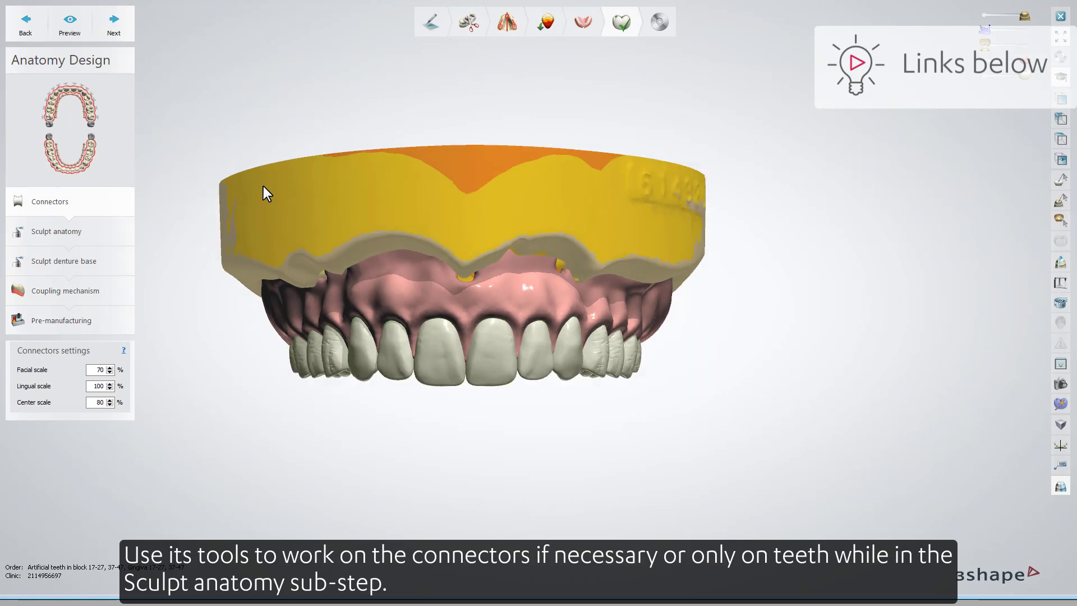
{"action": "left_click", "coordinate": [113, 23]}
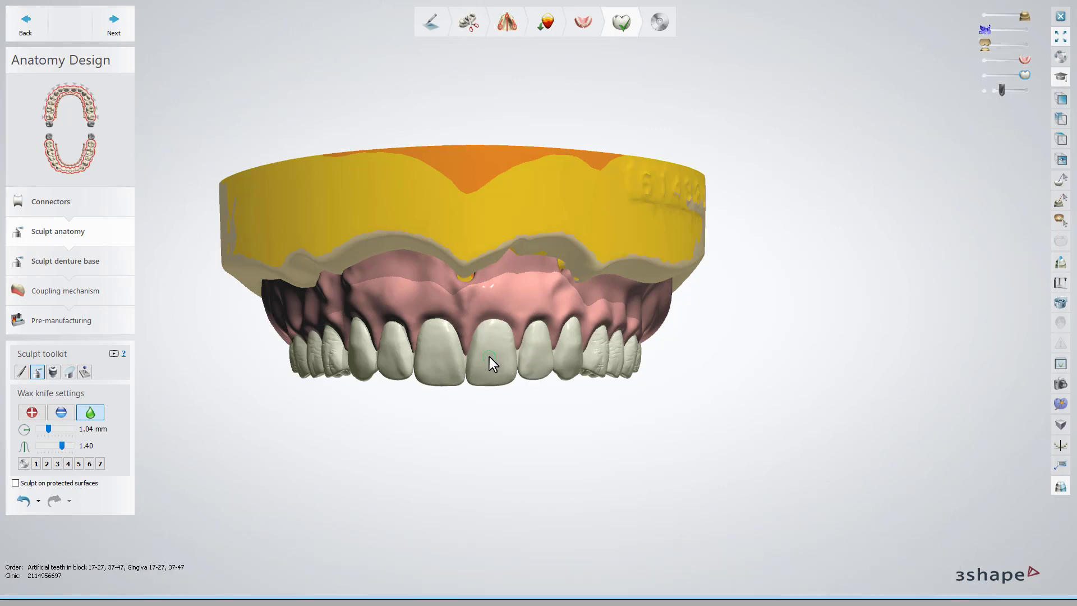
Run the articulator's dynamic movement, then hide it and the lower jaw to inspect upper contacts
{"action": "left_click", "coordinate": [1061, 282]}
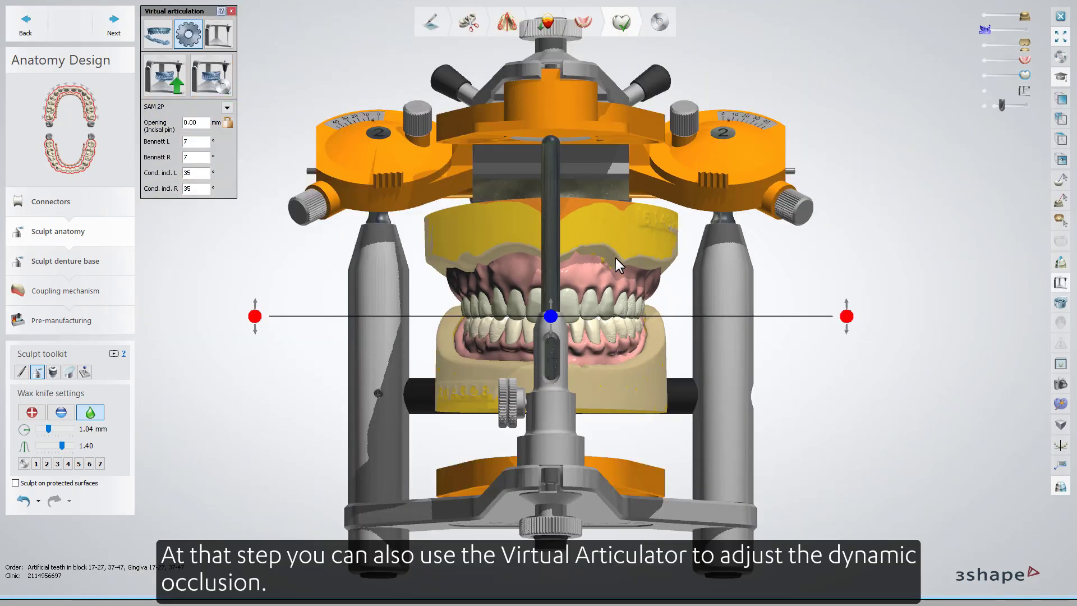
{"action": "left_click", "coordinate": [214, 27]}
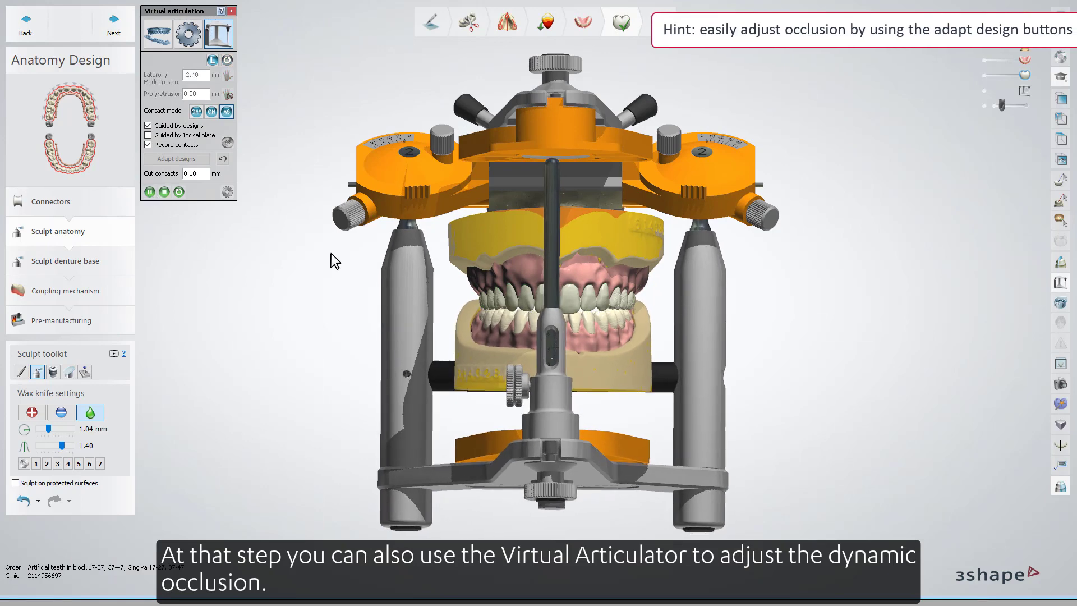
{"action": "left_click", "coordinate": [984, 90]}
{"action": "right_click_drag", "start_coordinate": [662, 337], "coordinate": [678, 194]}
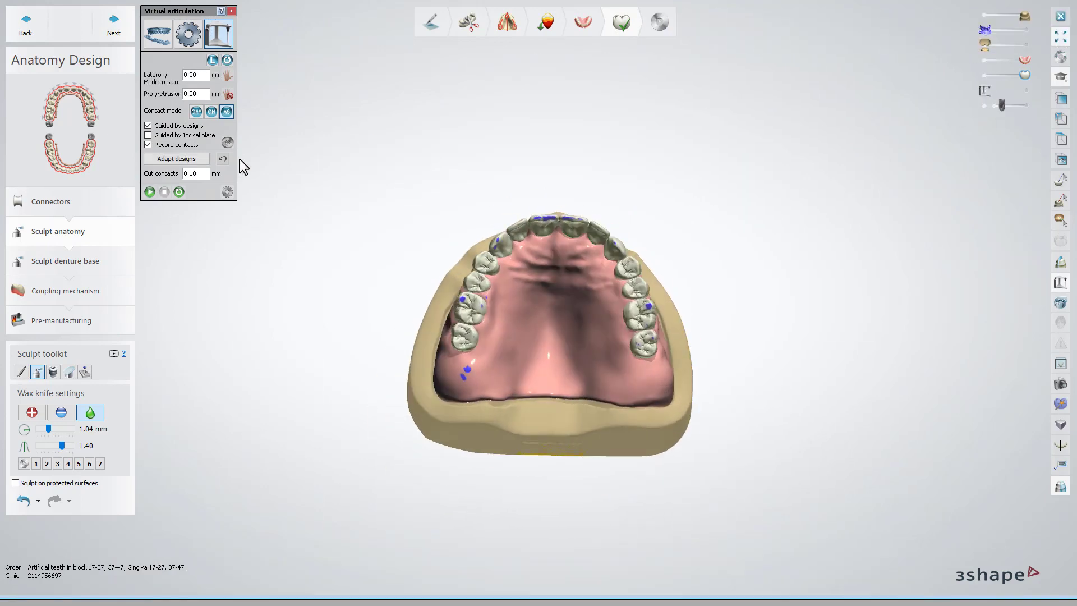
{"action": "left_click", "coordinate": [130, 36]}
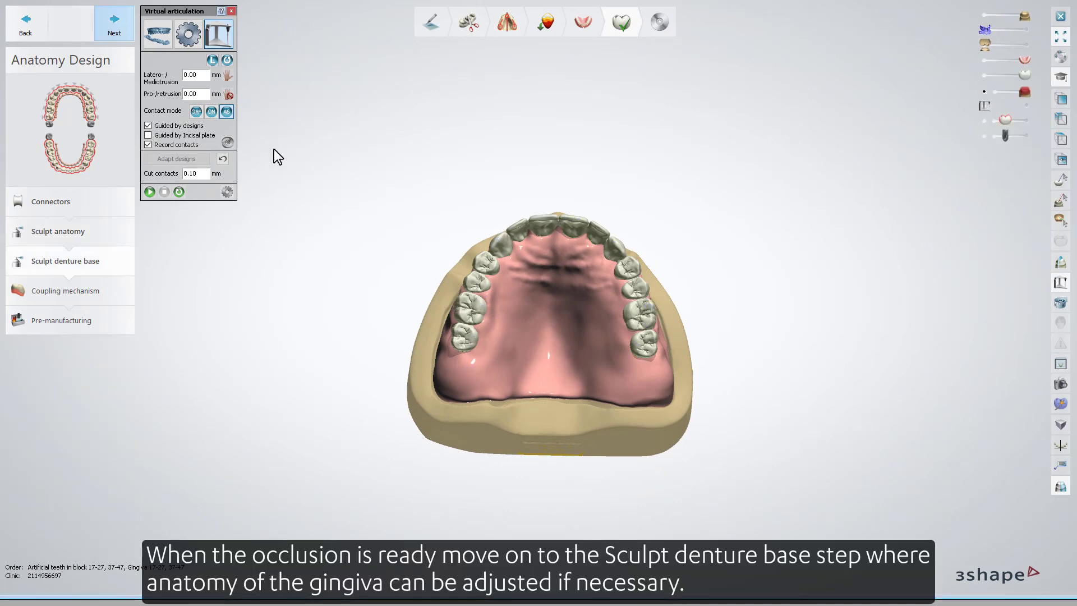
Close the Virtual articulation window
{"action": "left_click", "coordinate": [231, 11]}
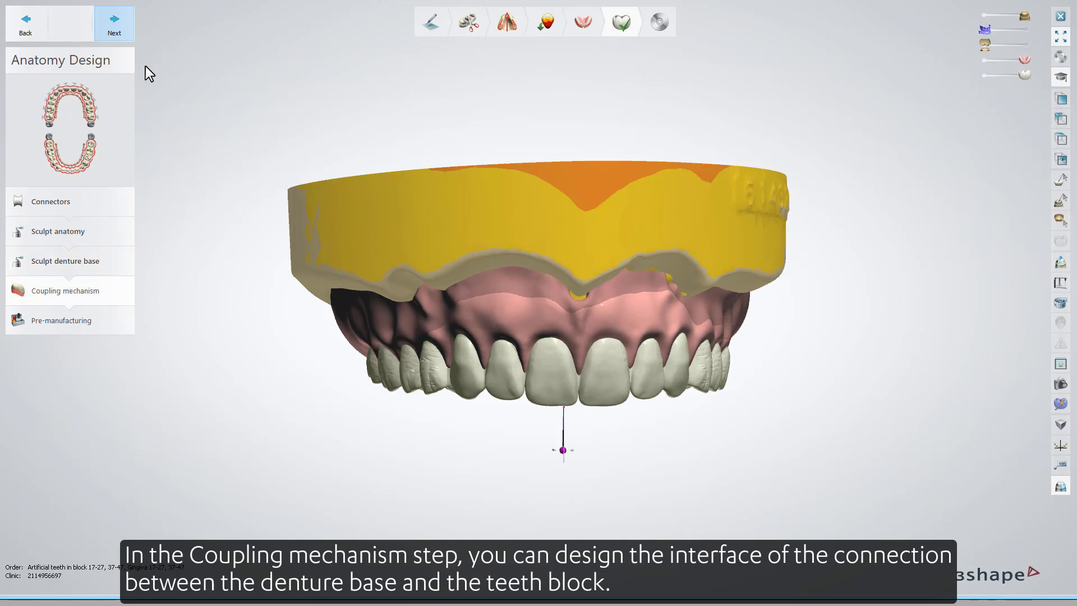
Hide the scan model and gingiva so only the teeth block shows, zoomed in
{"action": "left_click", "coordinate": [984, 15]}
{"action": "left_click", "coordinate": [985, 60]}
{"action": "right_click_drag", "start_coordinate": [405, 219], "coordinate": [507, 241]}
{"action": "scroll", "coordinate": [460, 177], "scroll_direction": "up", "scroll_amount": 3}
{"action": "scroll", "coordinate": [461, 177], "scroll_direction": "up", "scroll_amount": 1}
{"action": "middle_click_drag", "start_coordinate": [460, 177], "coordinate": [409, 81]}
Draw a 2D cross-section line across a back tooth and bring its profile into view
{"action": "left_click", "coordinate": [1061, 262]}
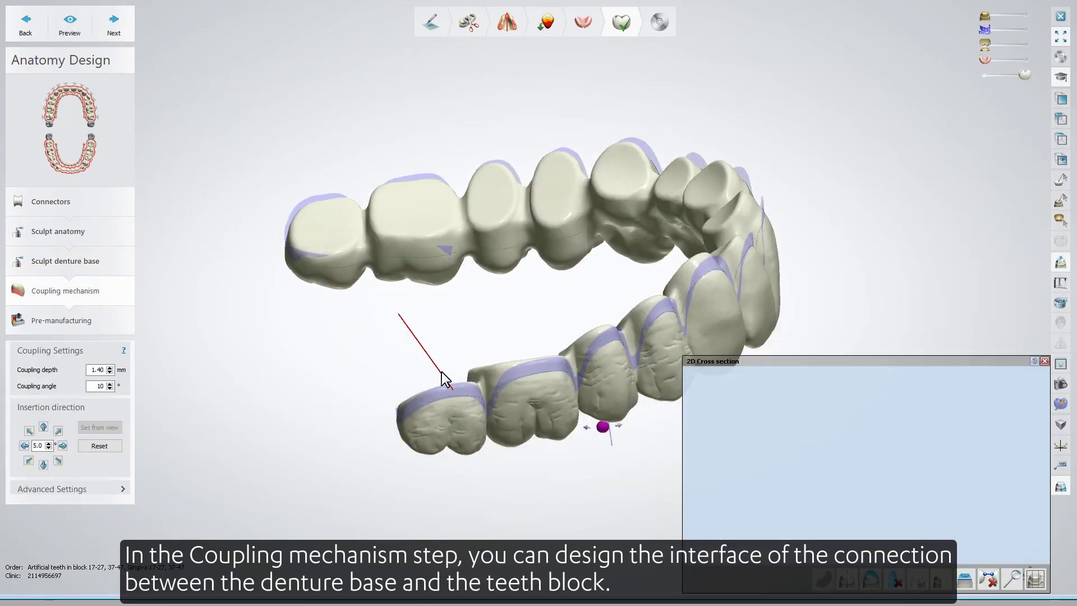
{"action": "left_click", "coordinate": [419, 362]}
{"action": "left_click", "coordinate": [497, 552]}
{"action": "scroll", "coordinate": [979, 511], "scroll_direction": "up", "scroll_amount": 5}
{"action": "right_click_drag", "start_coordinate": [978, 511], "coordinate": [890, 489]}
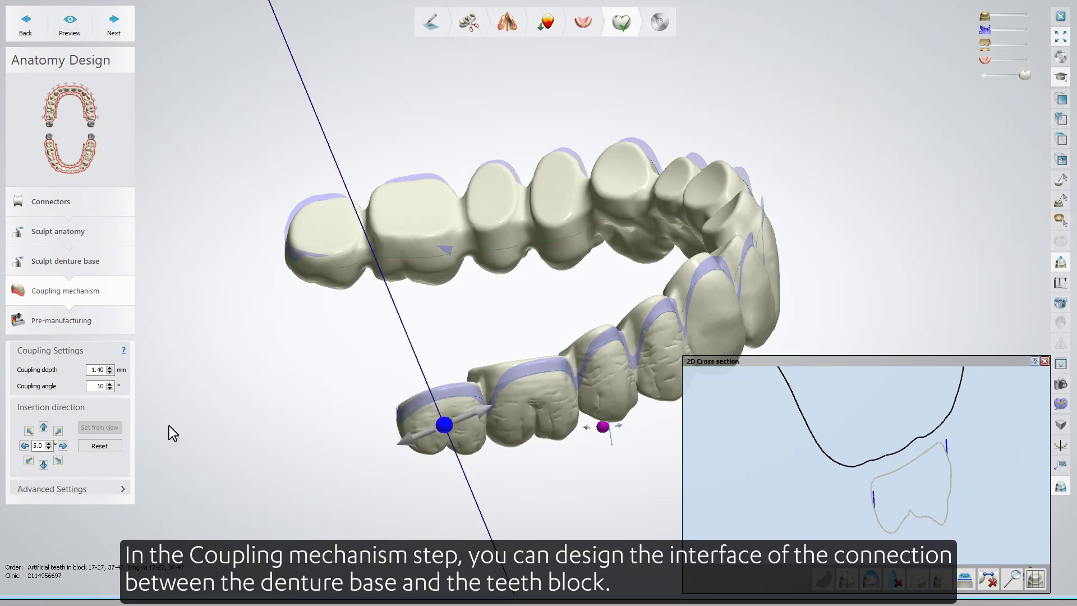
Raise the coupling depth to 2.00 mm and preview the connection
{"action": "left_click", "coordinate": [110, 367]}
{"action": "left_click", "coordinate": [110, 367]}
{"action": "left_click", "coordinate": [71, 22]}
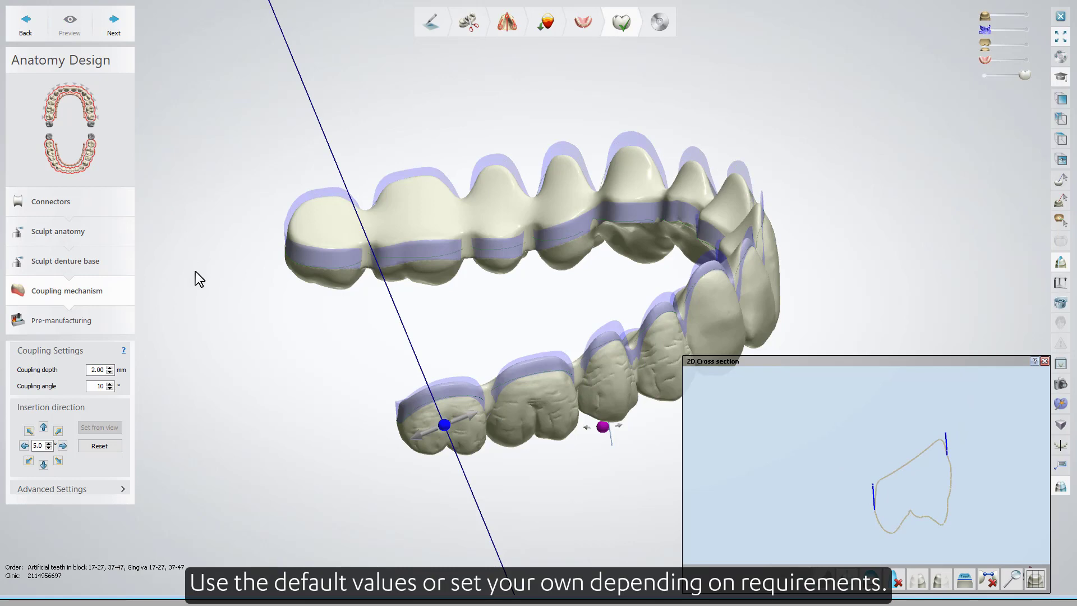
Raise the coupling angle to 15°, preview it from the side, and continue to pre-manufacturing
{"action": "right_click_drag", "start_coordinate": [195, 270], "coordinate": [213, 284]}
{"action": "left_click", "coordinate": [1055, 263]}
{"action": "right_click_drag", "start_coordinate": [869, 268], "coordinate": [827, 252]}
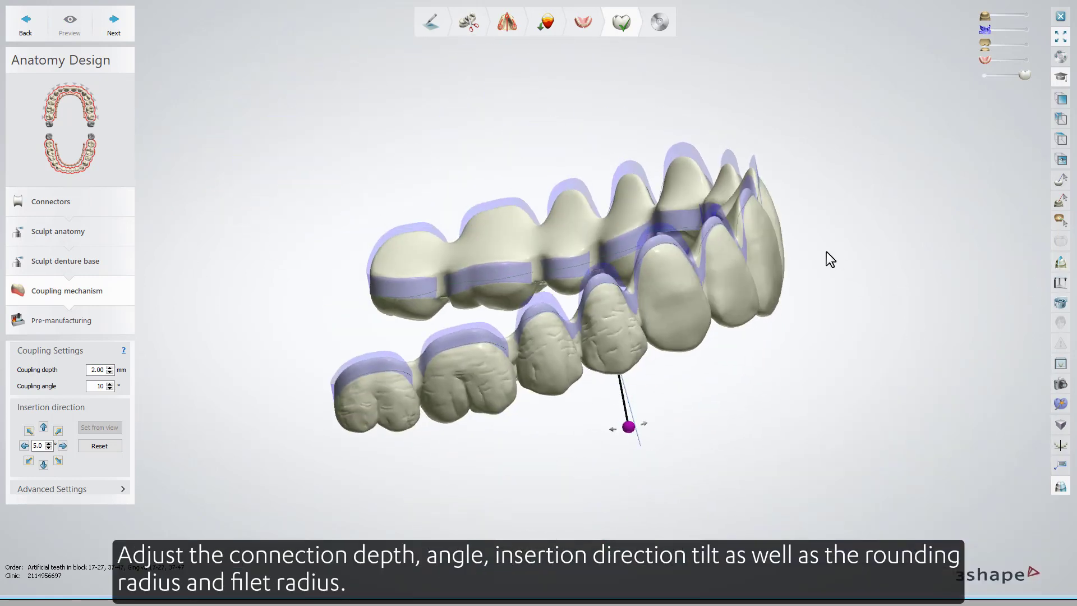
{"action": "left_click", "coordinate": [109, 384]}
{"action": "left_click", "coordinate": [110, 384]}
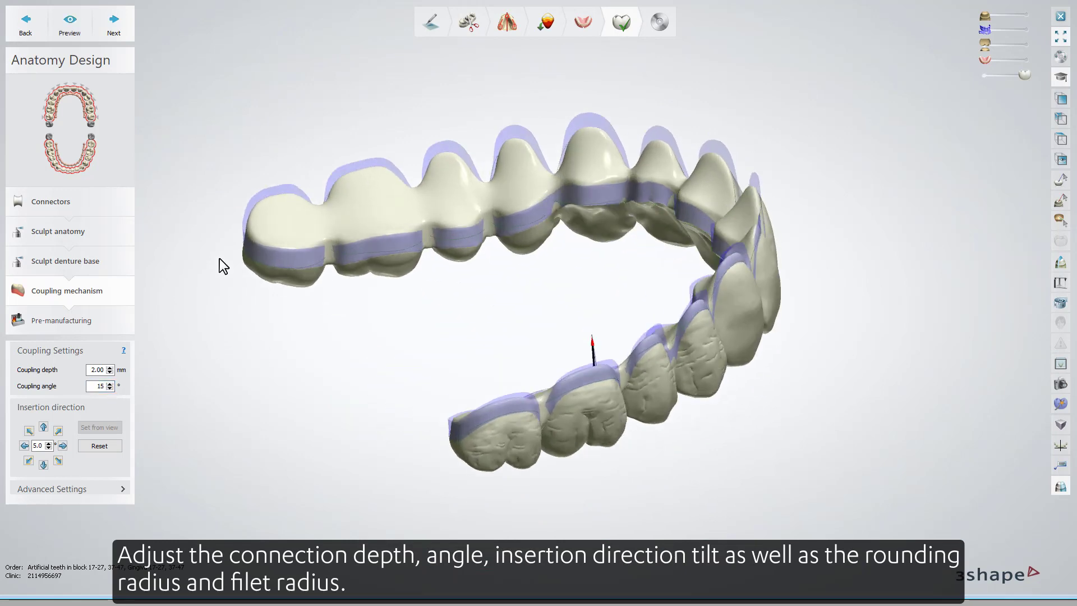
{"action": "left_click", "coordinate": [69, 23]}
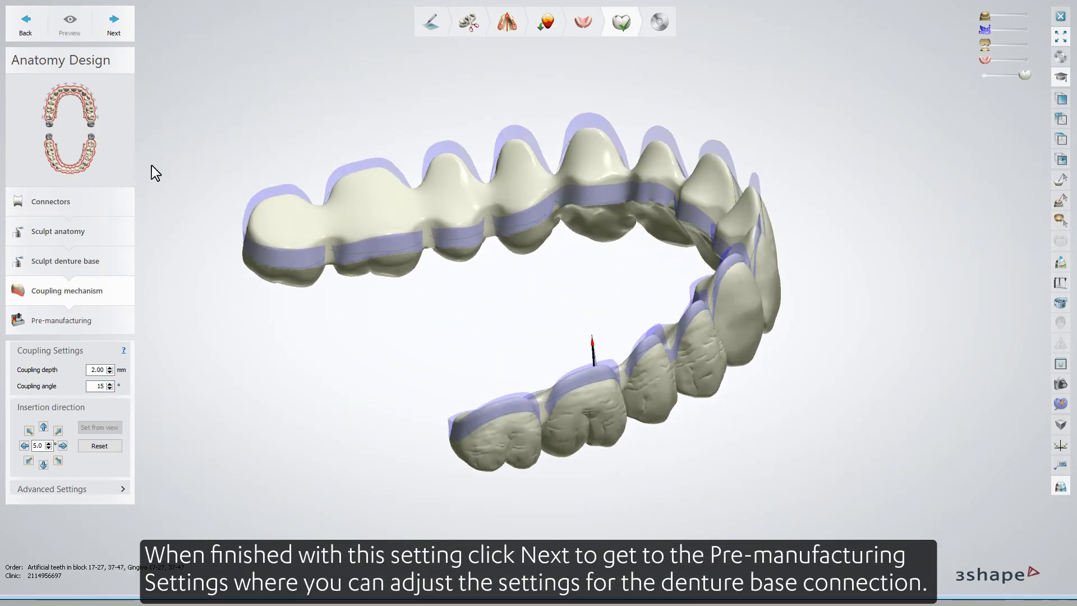
{"action": "left_click", "coordinate": [114, 25]}
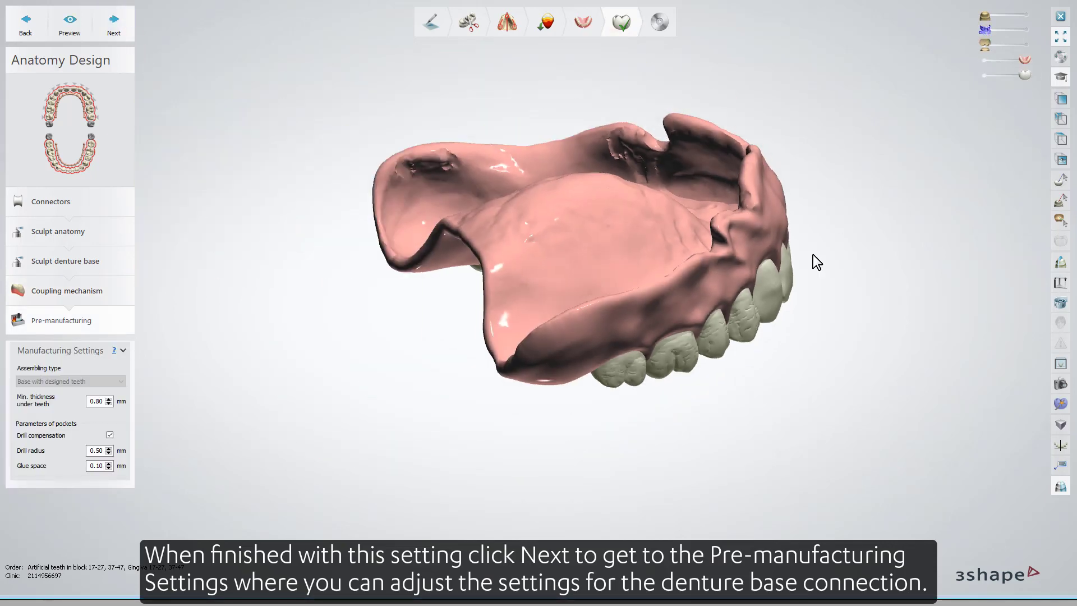
Set minimum thickness under teeth to 0.85 mm and preview the denture base without teeth
{"action": "left_click", "coordinate": [1061, 263]}
{"action": "left_click_drag", "start_coordinate": [289, 240], "coordinate": [673, 351]}
{"action": "scroll", "coordinate": [1019, 521], "scroll_direction": "up", "scroll_amount": 3}
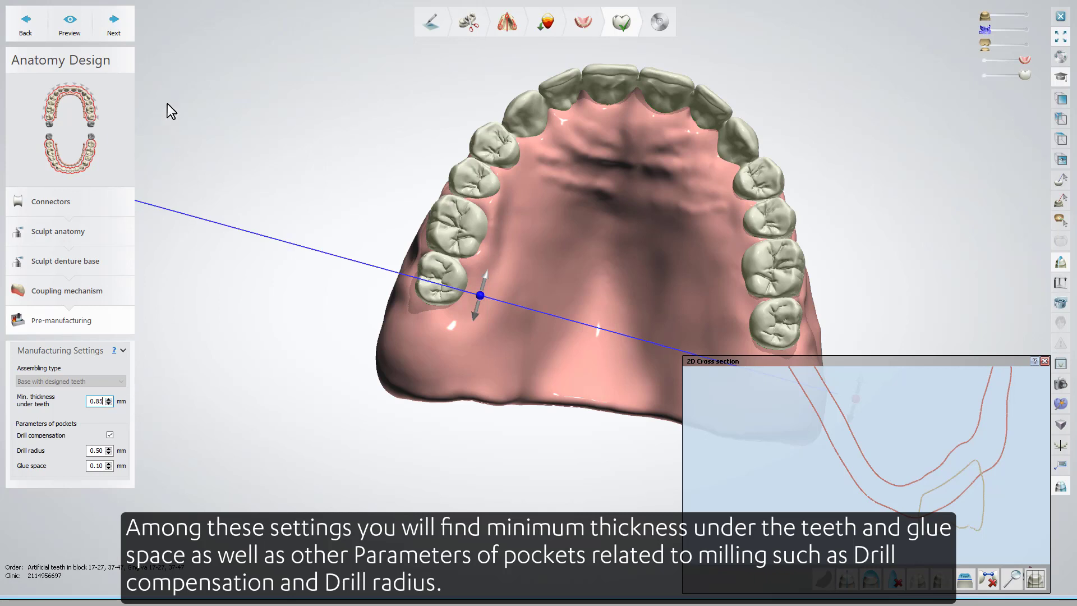
{"action": "left_click", "coordinate": [83, 34]}
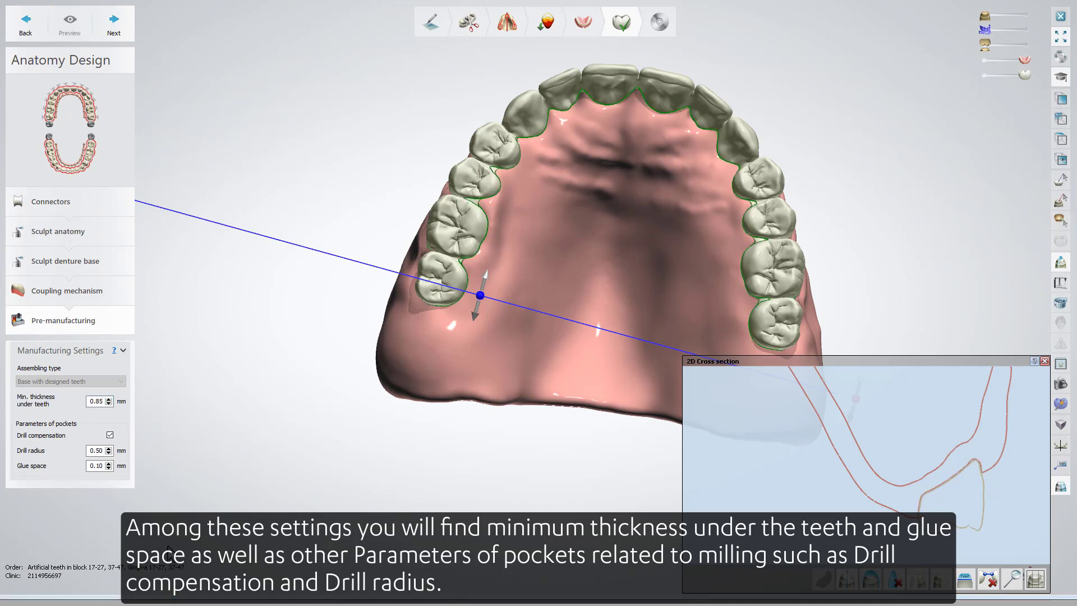
{"action": "left_click_drag", "start_coordinate": [1024, 74], "coordinate": [986, 75]}
{"action": "right_click_drag", "start_coordinate": [920, 146], "coordinate": [873, 209]}
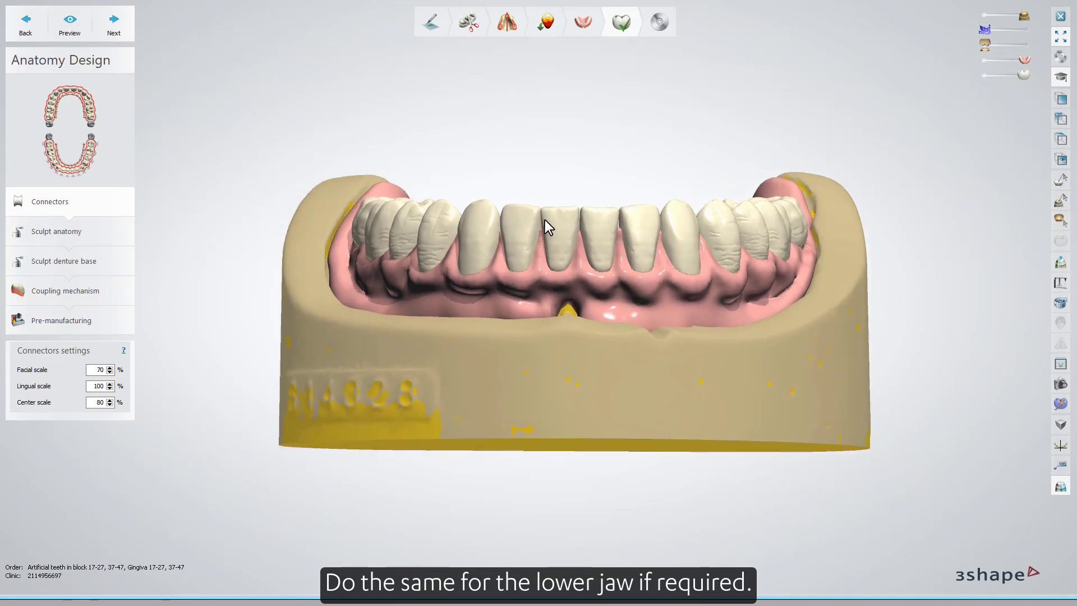
Advance the lower jaw through connectors, sculpting, coupling and pre-manufacturing to the save step
{"action": "left_click", "coordinate": [127, 28]}
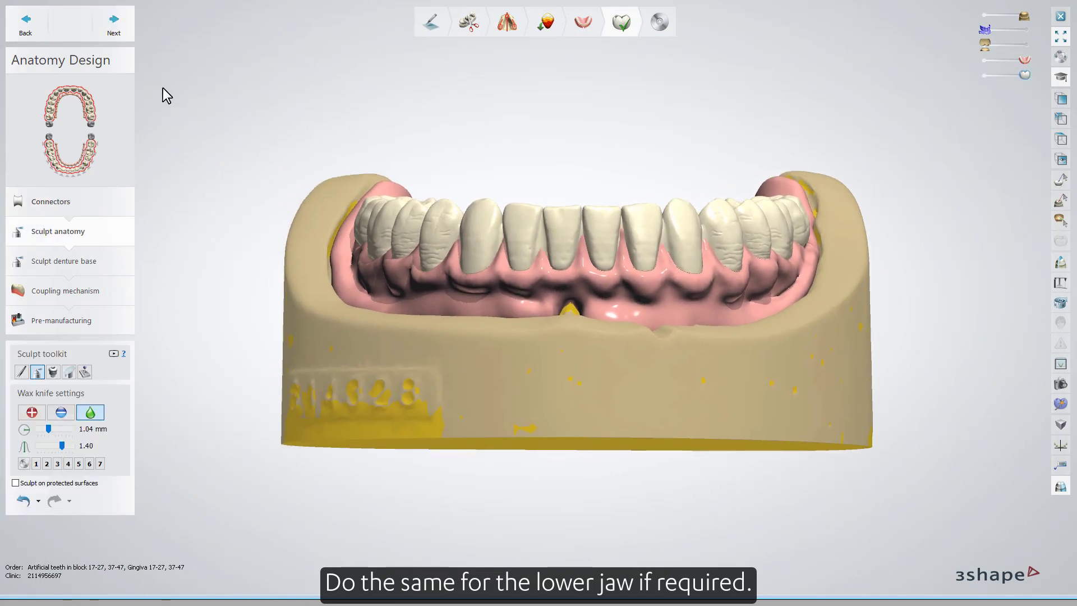
{"action": "left_click", "coordinate": [124, 29]}
{"action": "left_click", "coordinate": [129, 37]}
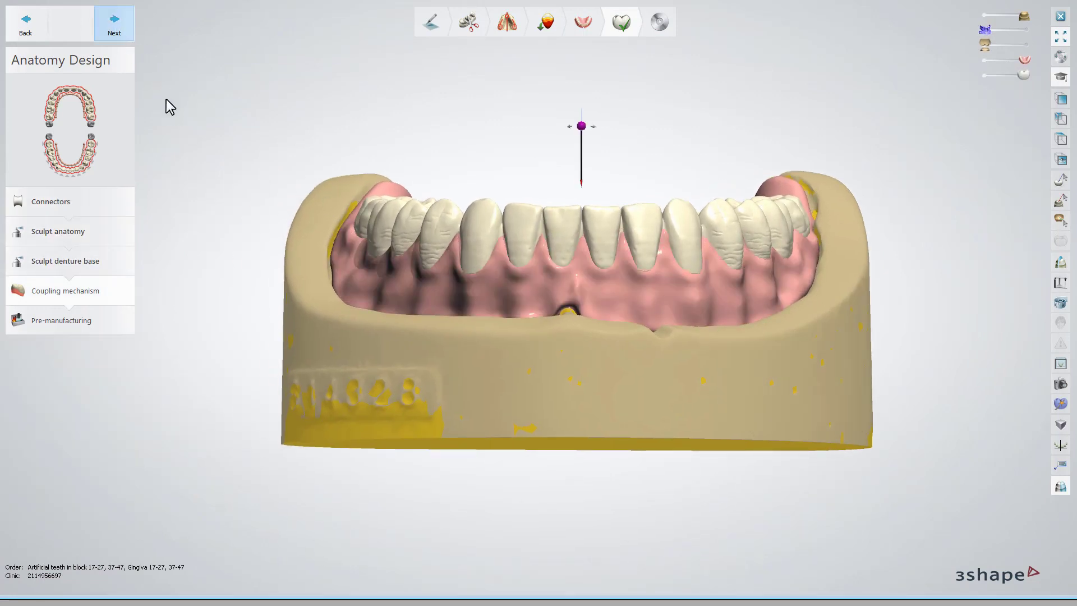
{"action": "left_click", "coordinate": [129, 32]}
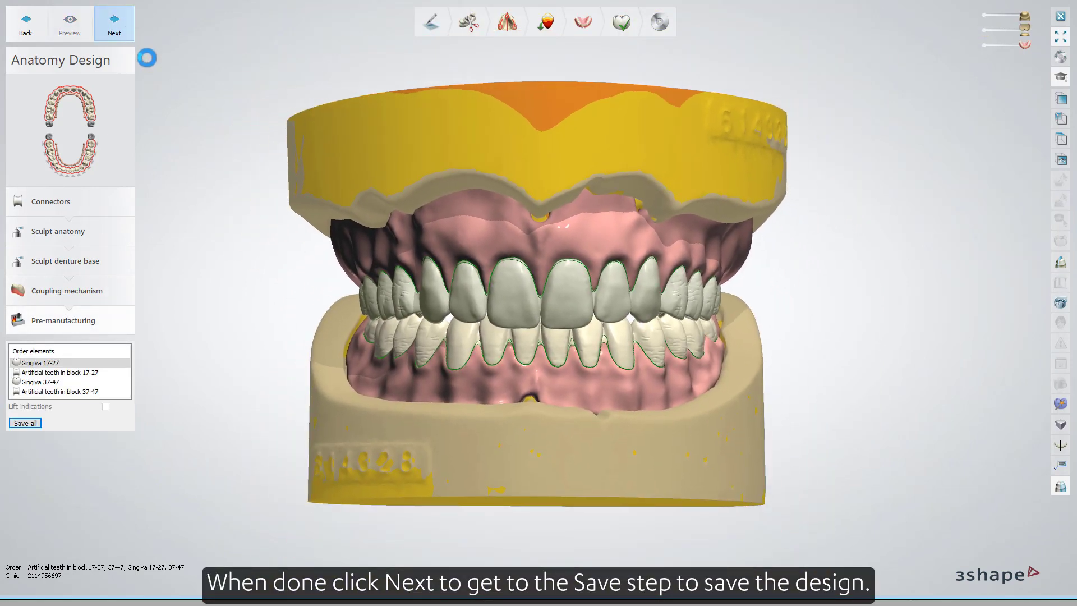
{"action": "left_click", "coordinate": [114, 23]}
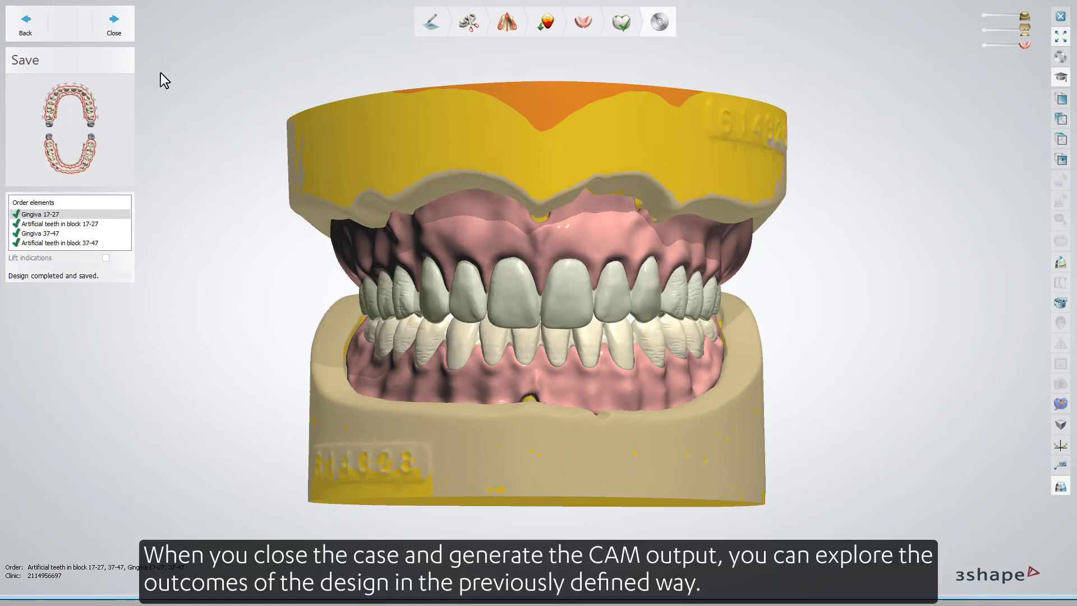
Close the design and generate the CAM output for the order via Advanced
{"action": "left_click", "coordinate": [126, 26]}
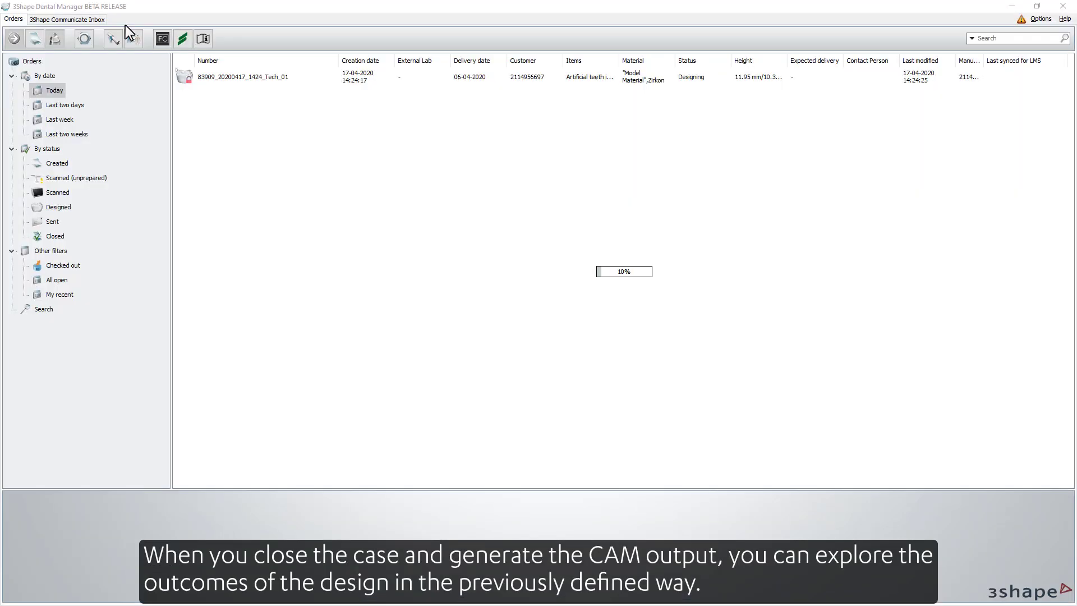
{"action": "right_click", "coordinate": [250, 78]}
{"action": "mouse_move", "coordinate": [331, 310]}
{"action": "left_click", "coordinate": [408, 373]}
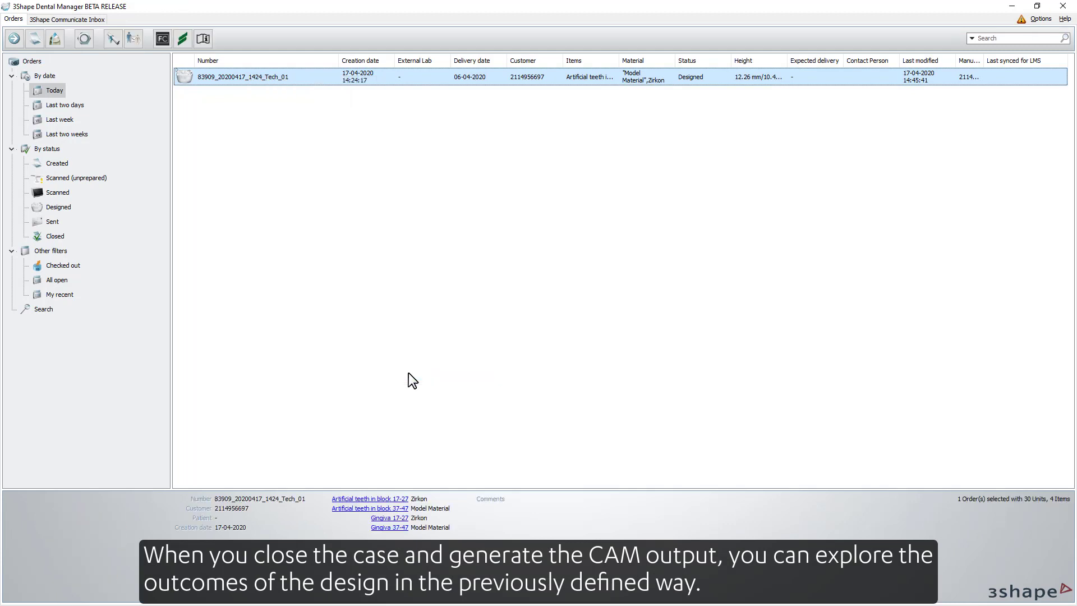
Open the order's CAM output folder with its STL manufacturing files
{"action": "right_click", "coordinate": [303, 78]}
{"action": "mouse_move", "coordinate": [372, 305]}
{"action": "left_click", "coordinate": [496, 392]}
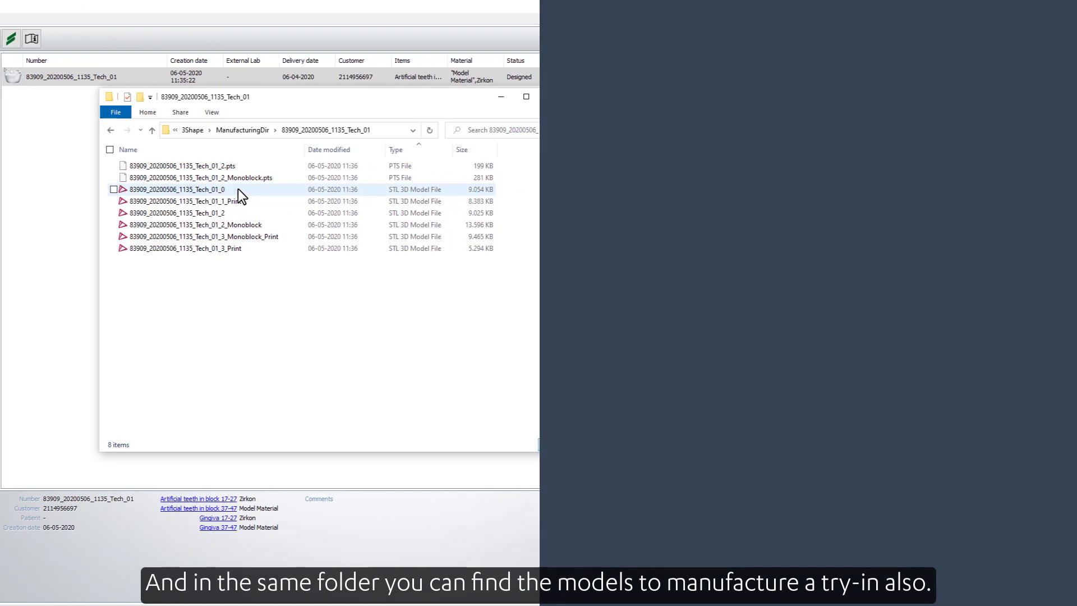
{"action": "left_click", "coordinate": [413, 189]}
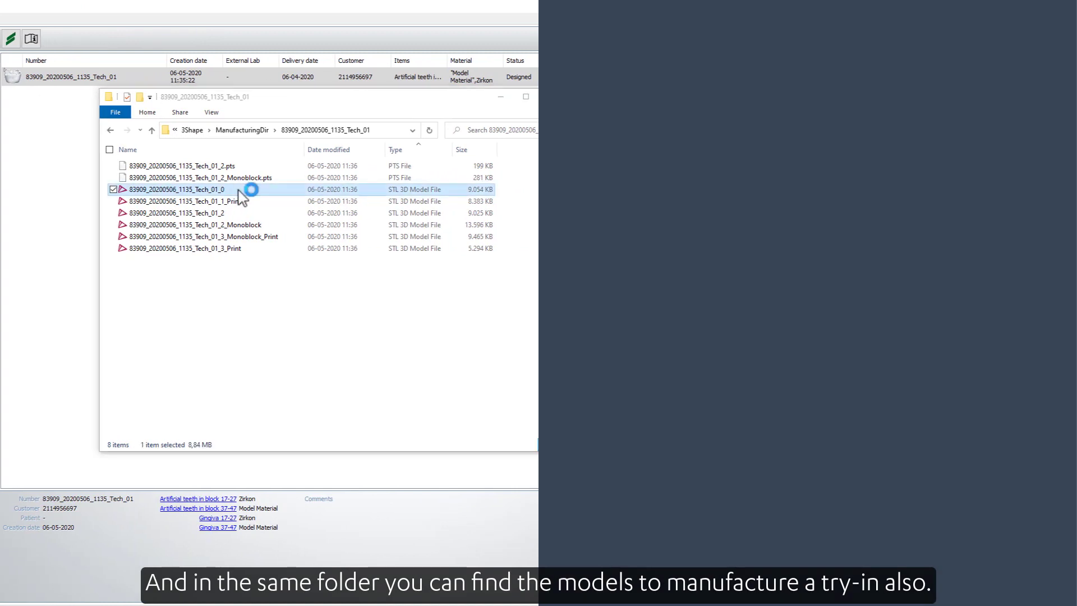
{"action": "left_click", "coordinate": [240, 201]}
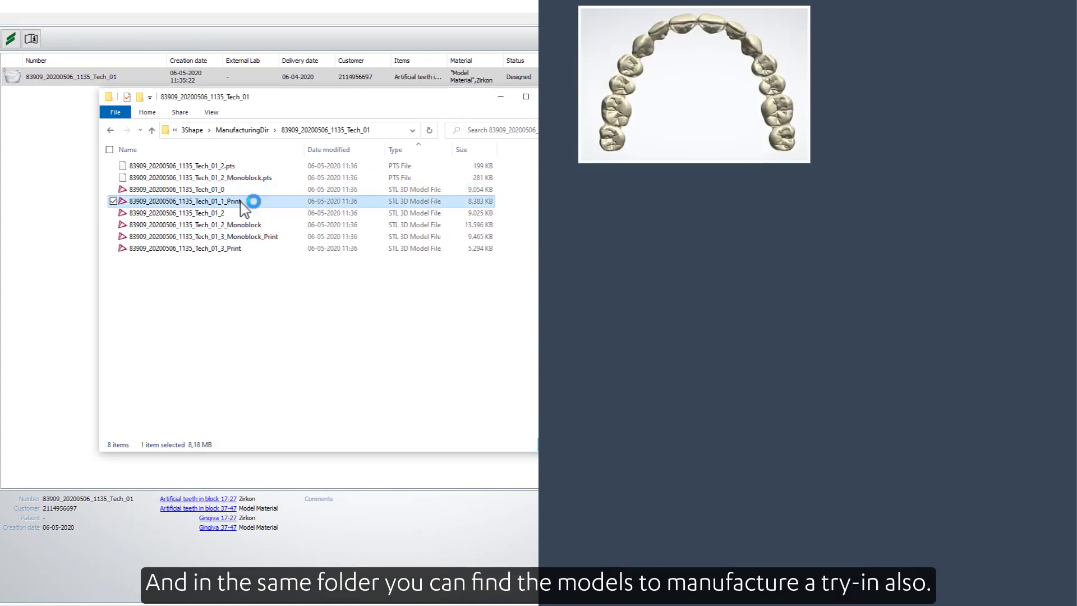
{"action": "left_click", "coordinate": [245, 213]}
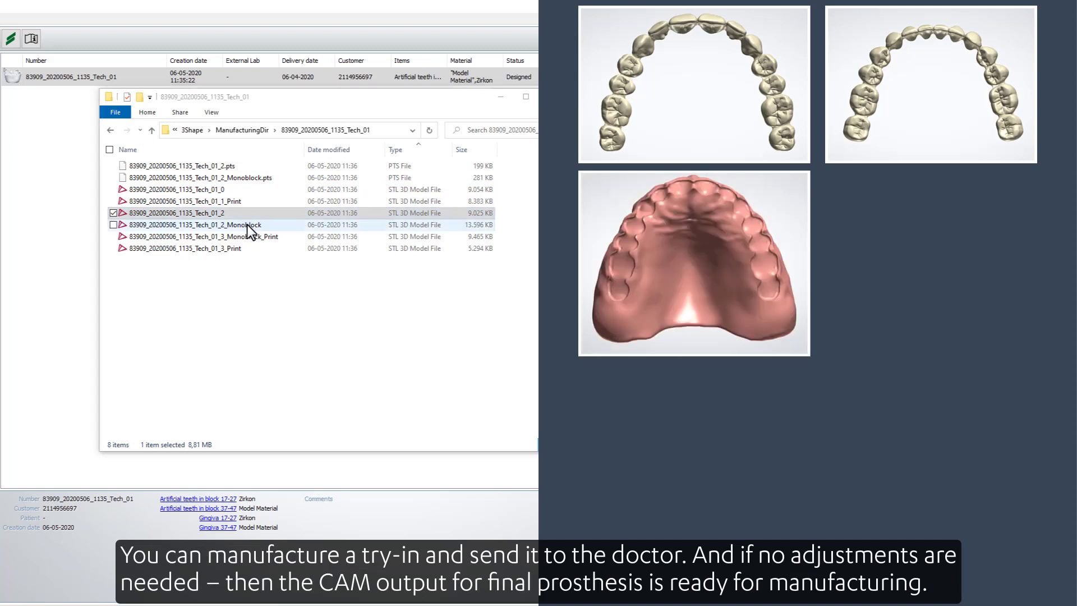
{"action": "left_click", "coordinate": [256, 248]}
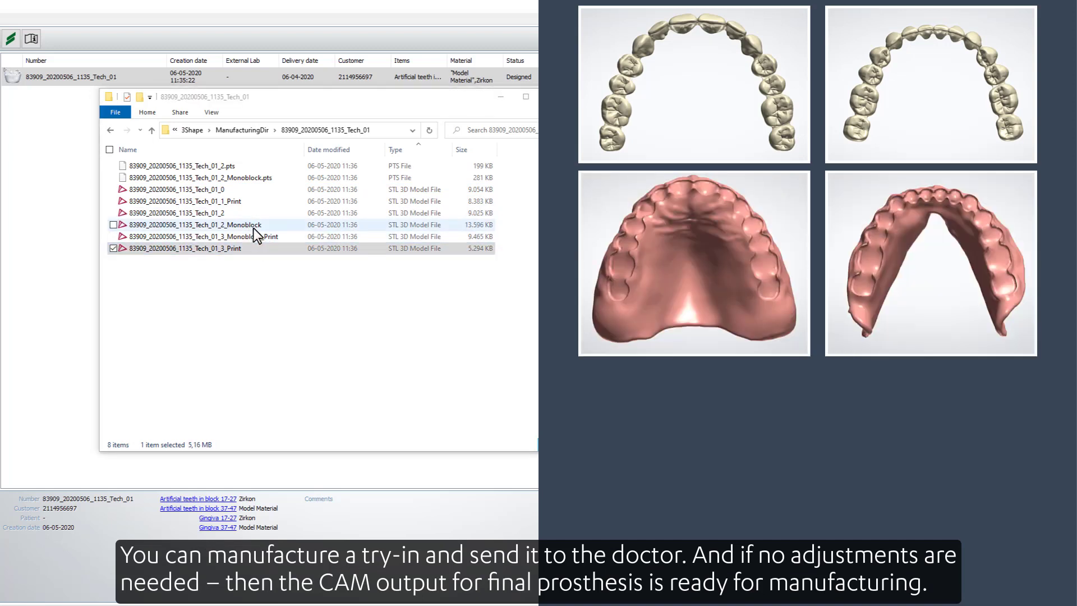
{"action": "left_click", "coordinate": [255, 225]}
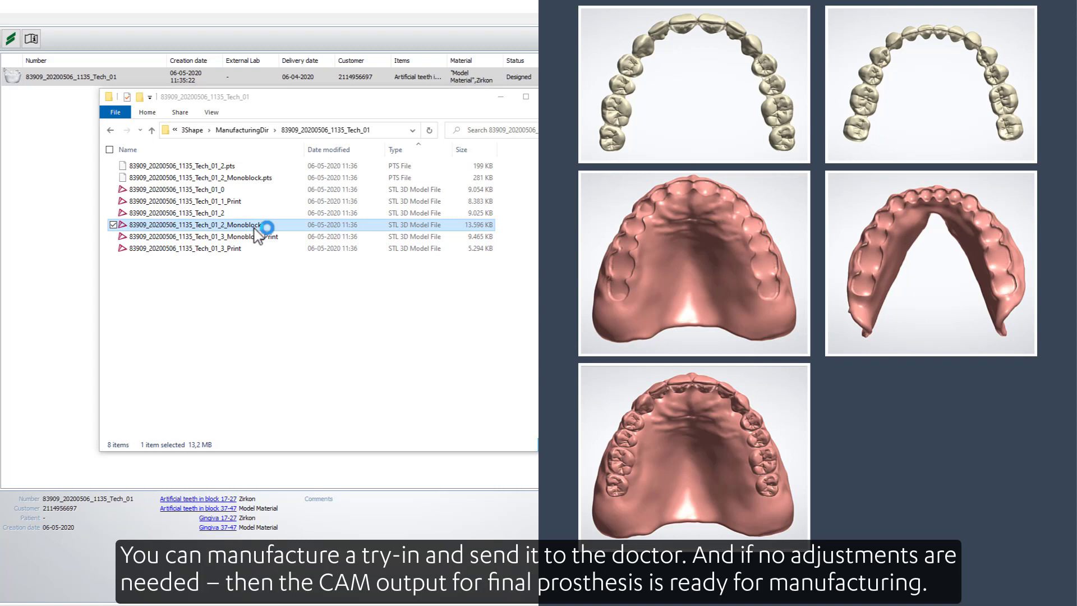
{"action": "left_click", "coordinate": [256, 236]}
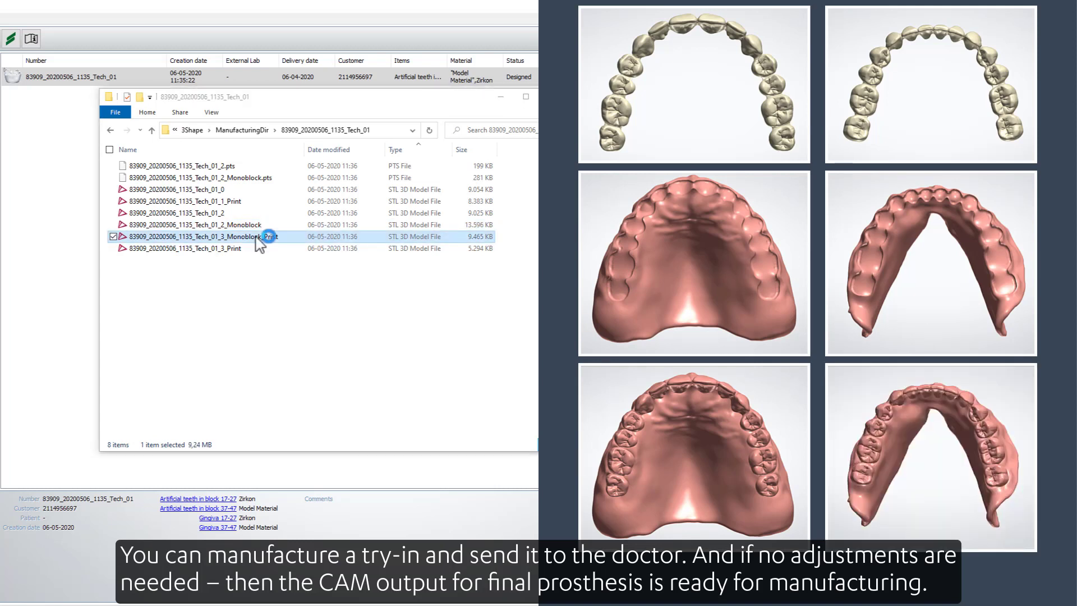